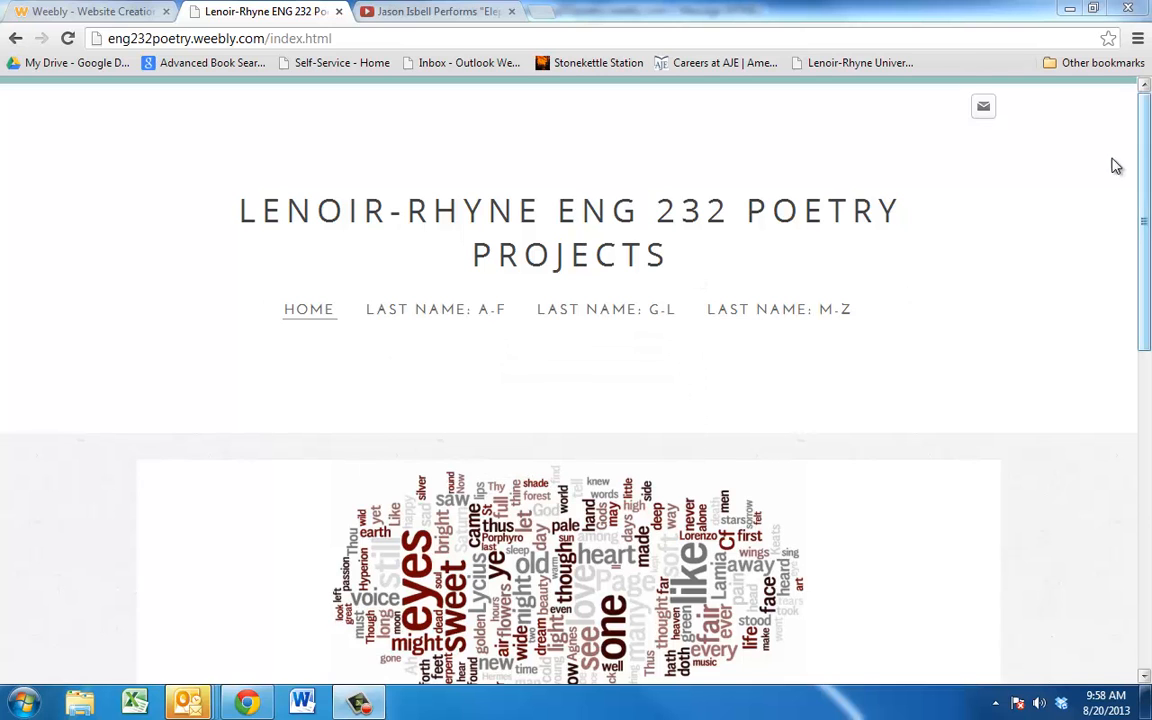
Step: Open the first student's page from the Last name: A-F menu and scroll through it
mouse_move(1146, 178)
left_mouse_down()
mouse_move(1150, 230)
mouse_move(1150, 167)
left_mouse_up()
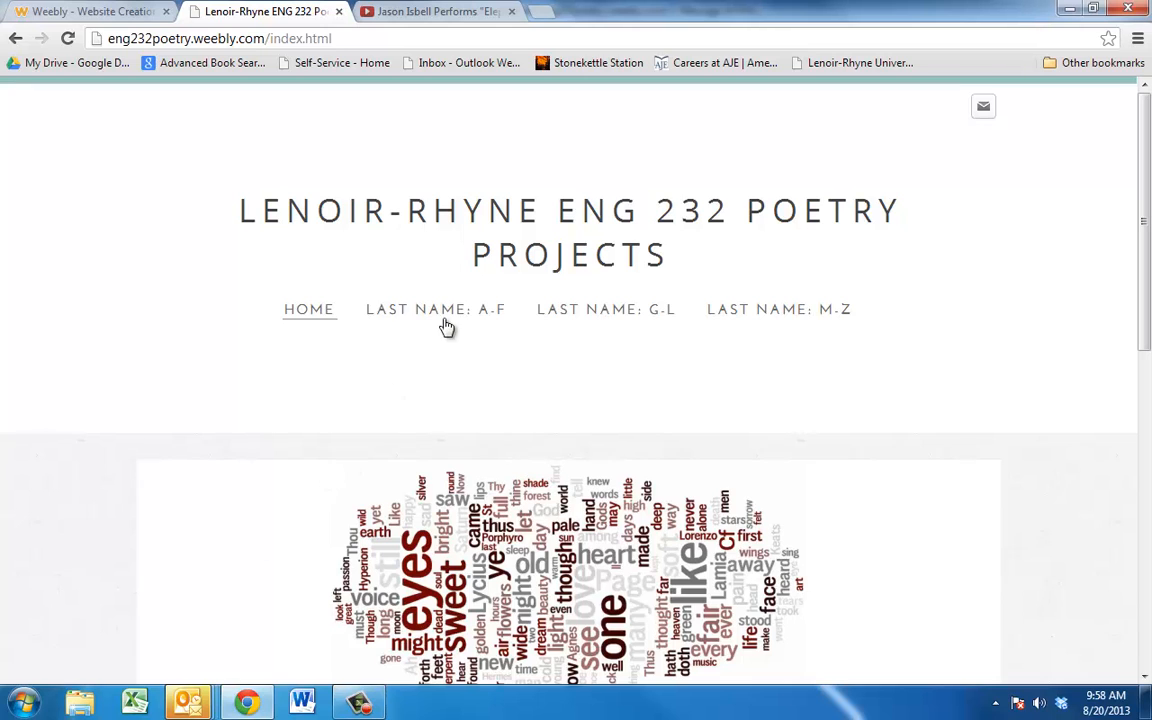
mouse_move(446, 326)
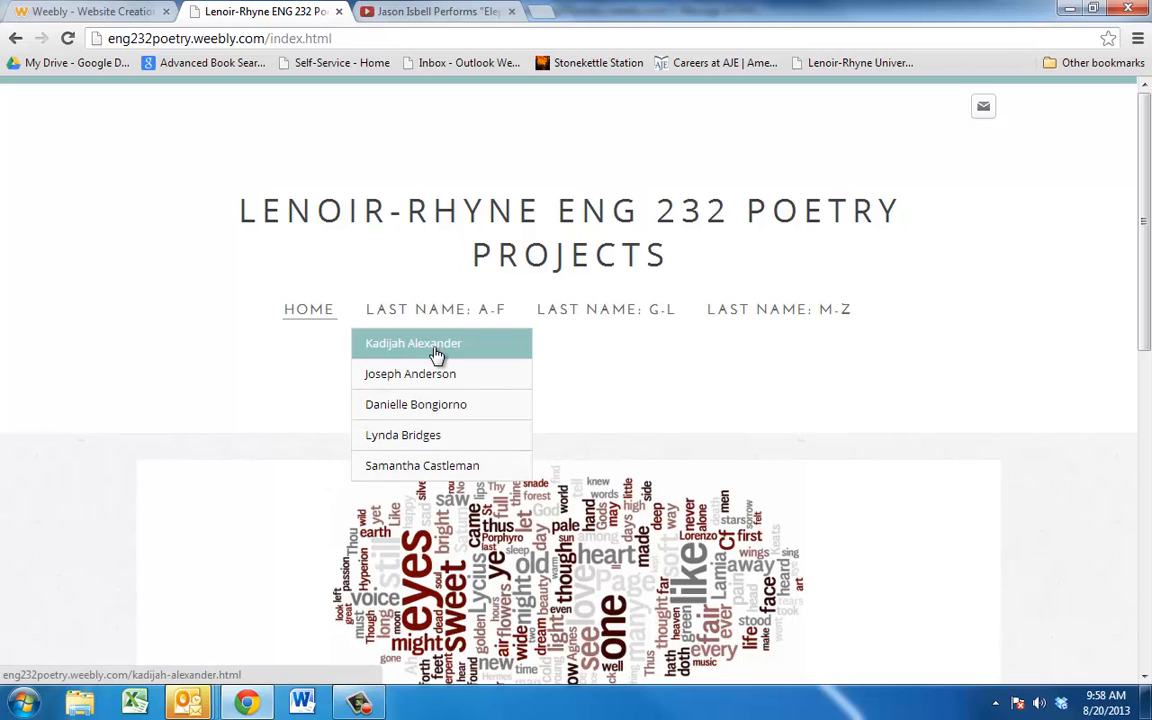
left_click(437, 354)
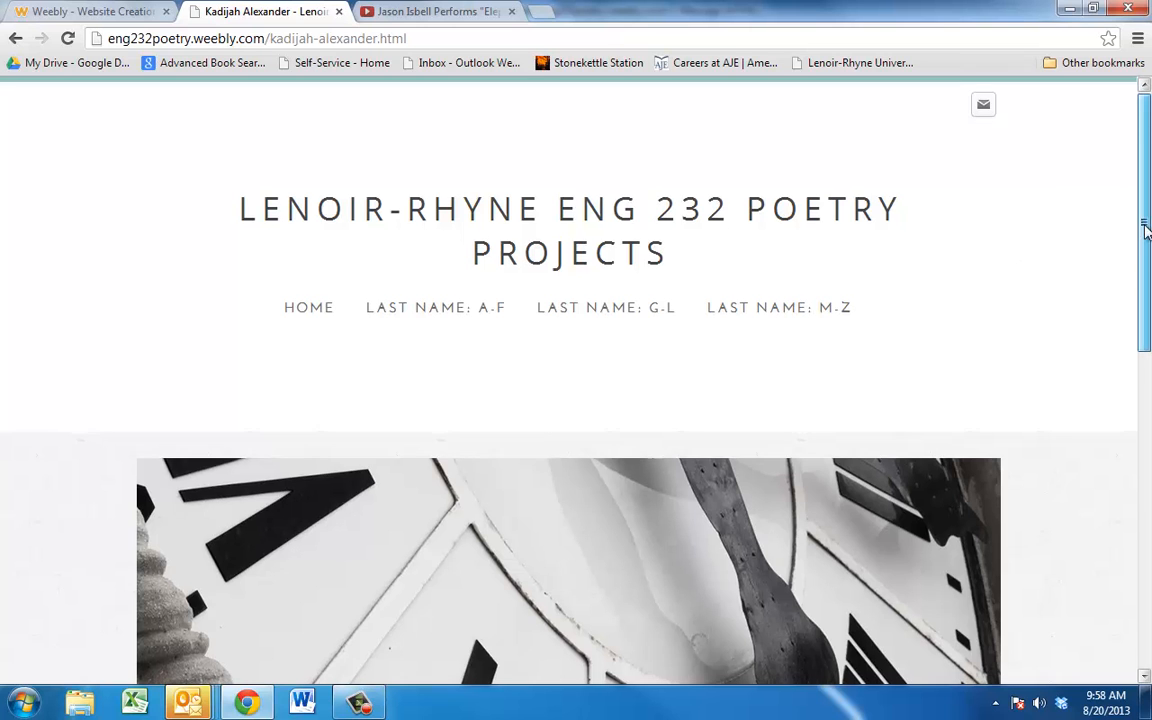
scroll(1147, 248, "down", 2)
scroll(733, 278, "down", 4)
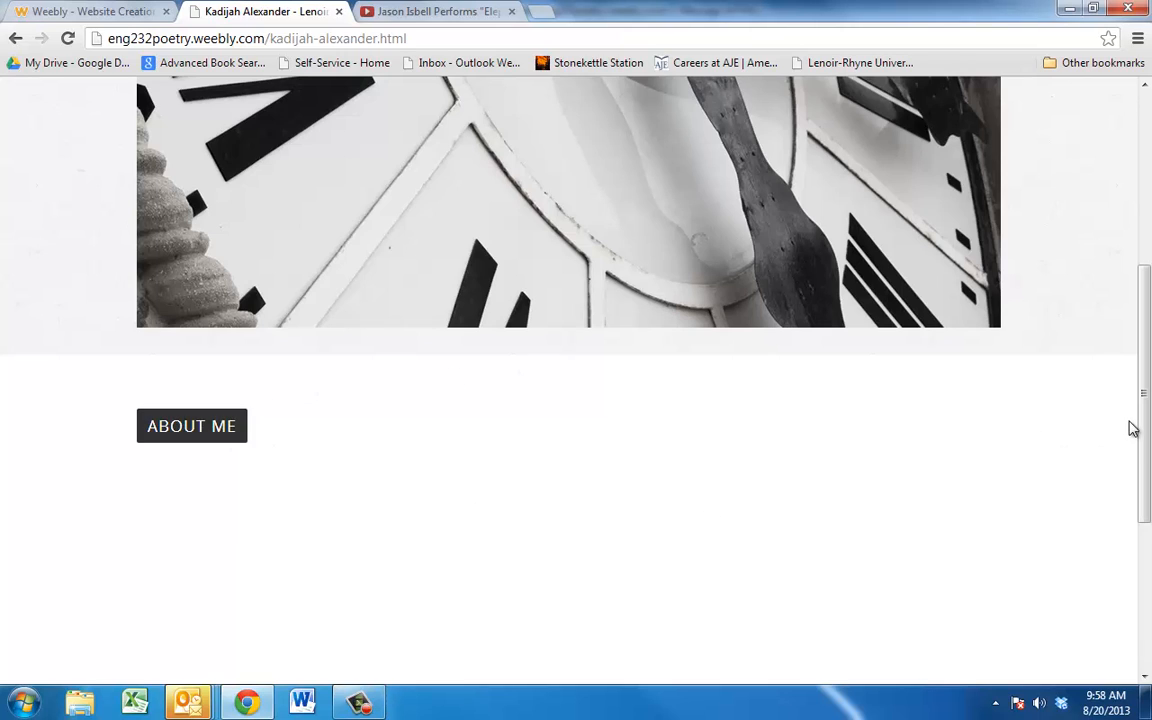
scroll(1141, 391, "up", 2)
left_click_drag(1141, 342, 1135, 228)
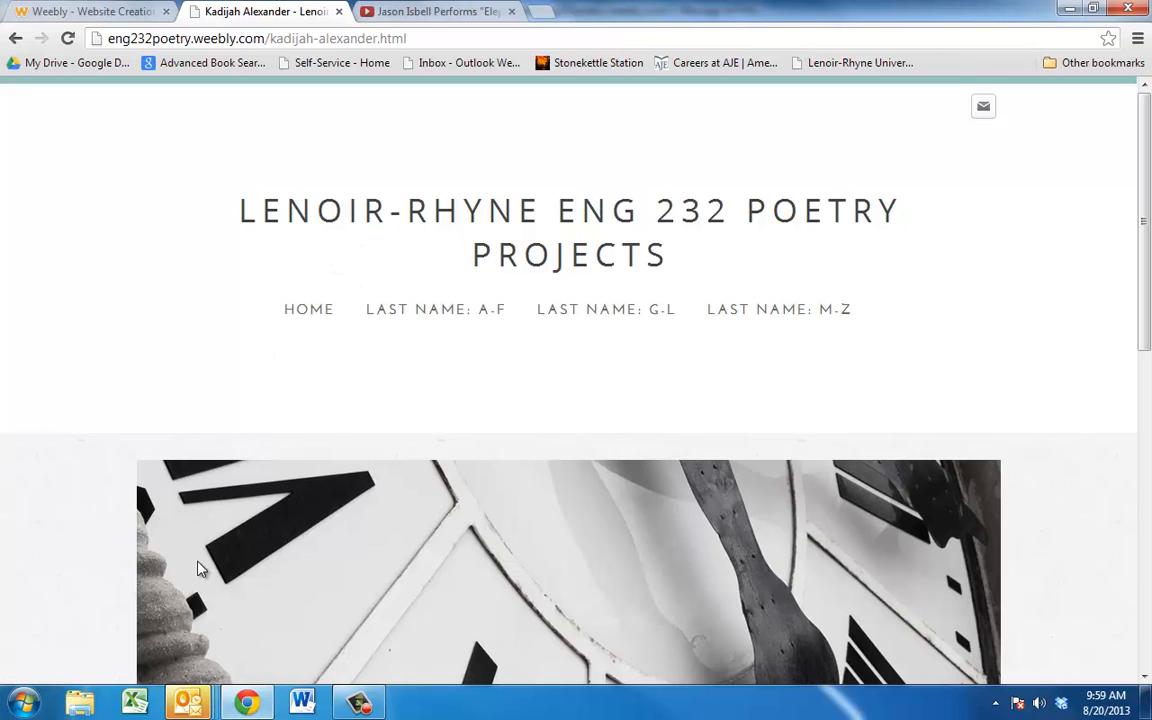
Step: In Outlook, download the invitation's pictures and follow its get-started link to Weebly's login
mouse_move(186, 706)
left_click(116, 565)
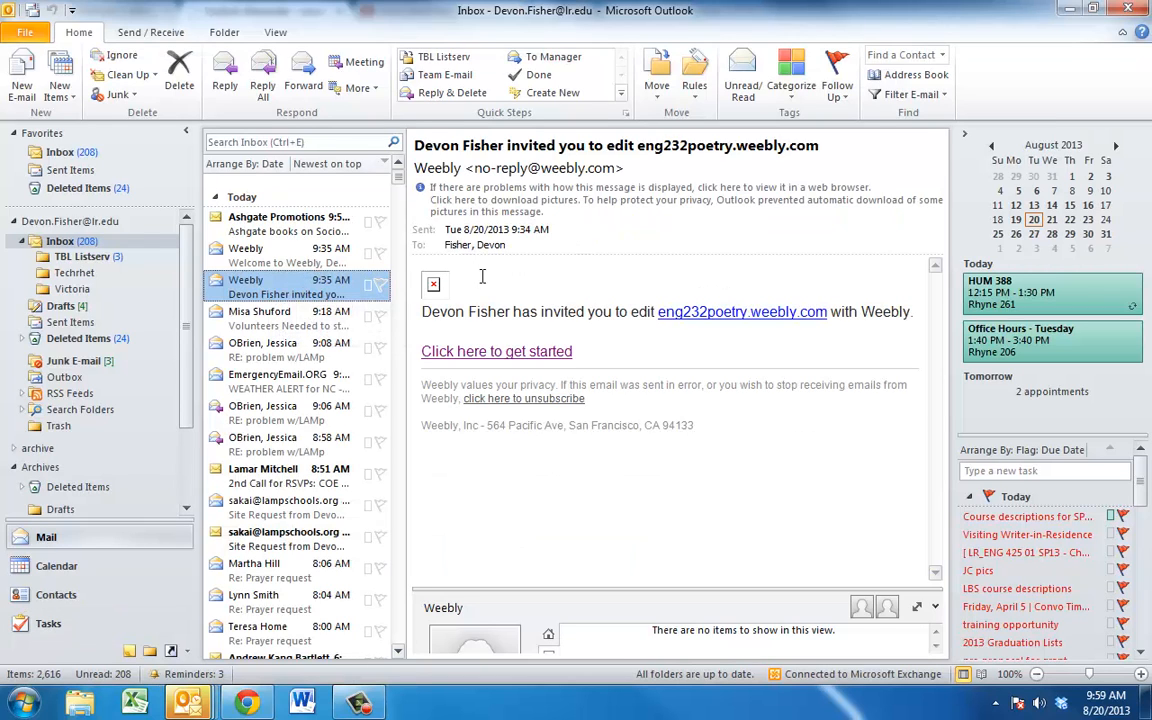
left_click(597, 222)
left_click(650, 232)
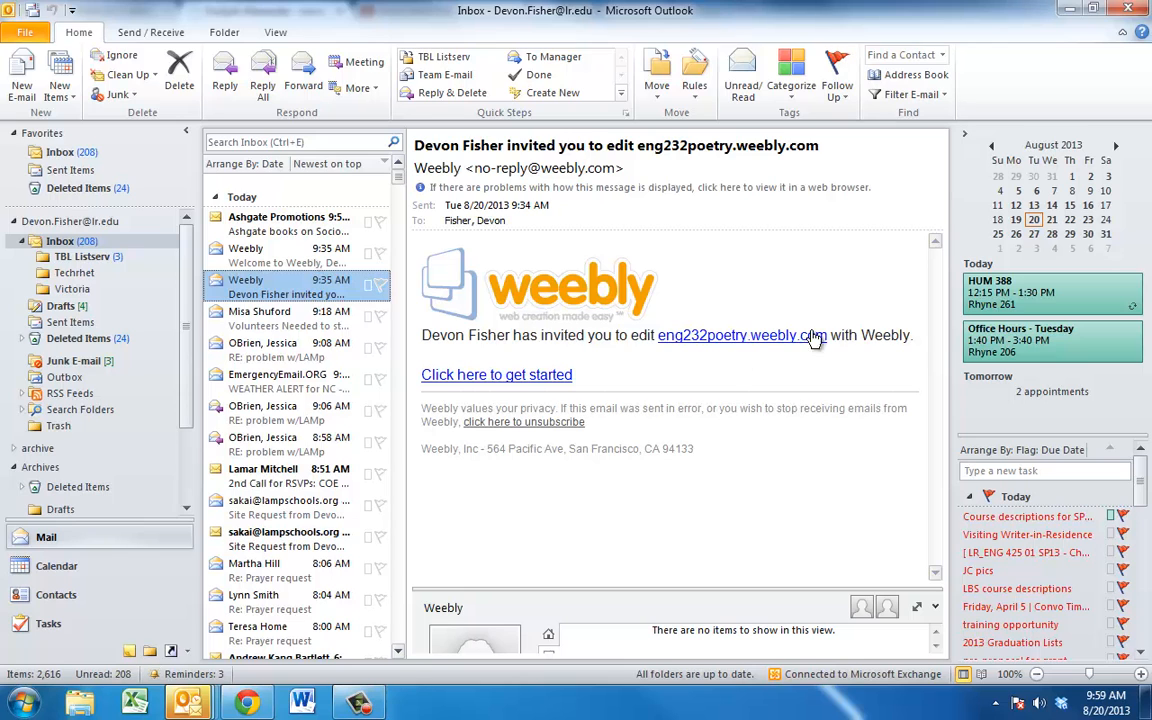
left_click(470, 376)
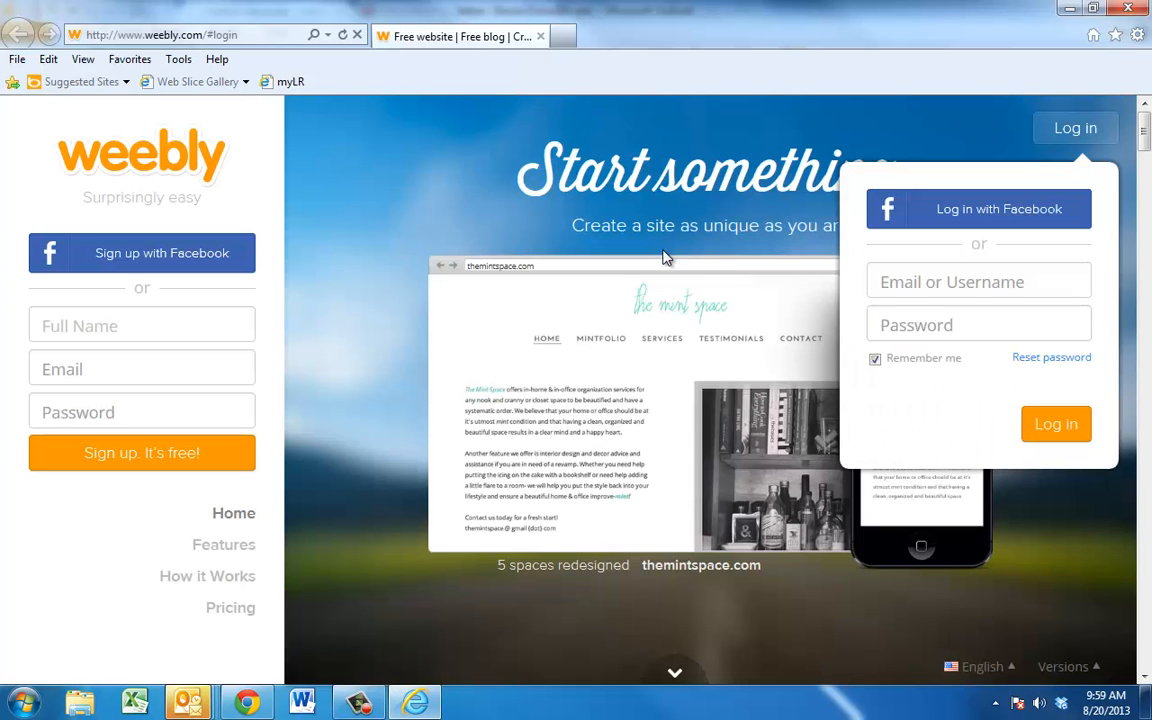
Step: Sign in to Weebly with the instructor's e-mail address and account password
left_click(937, 283)
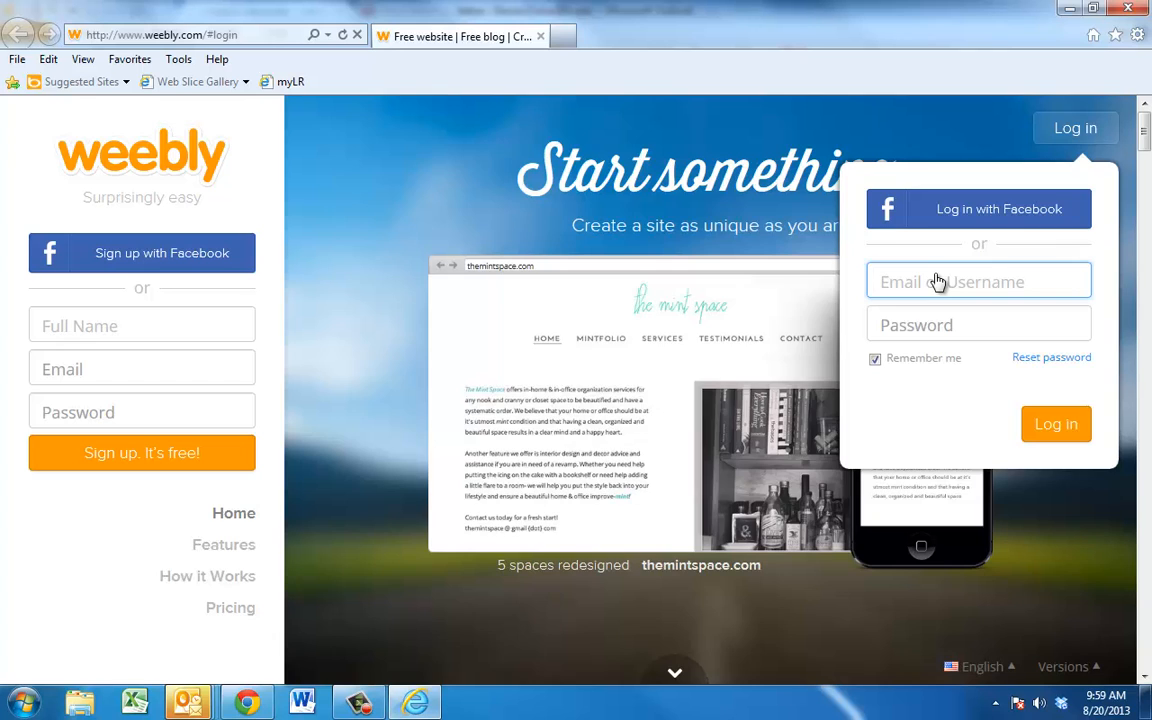
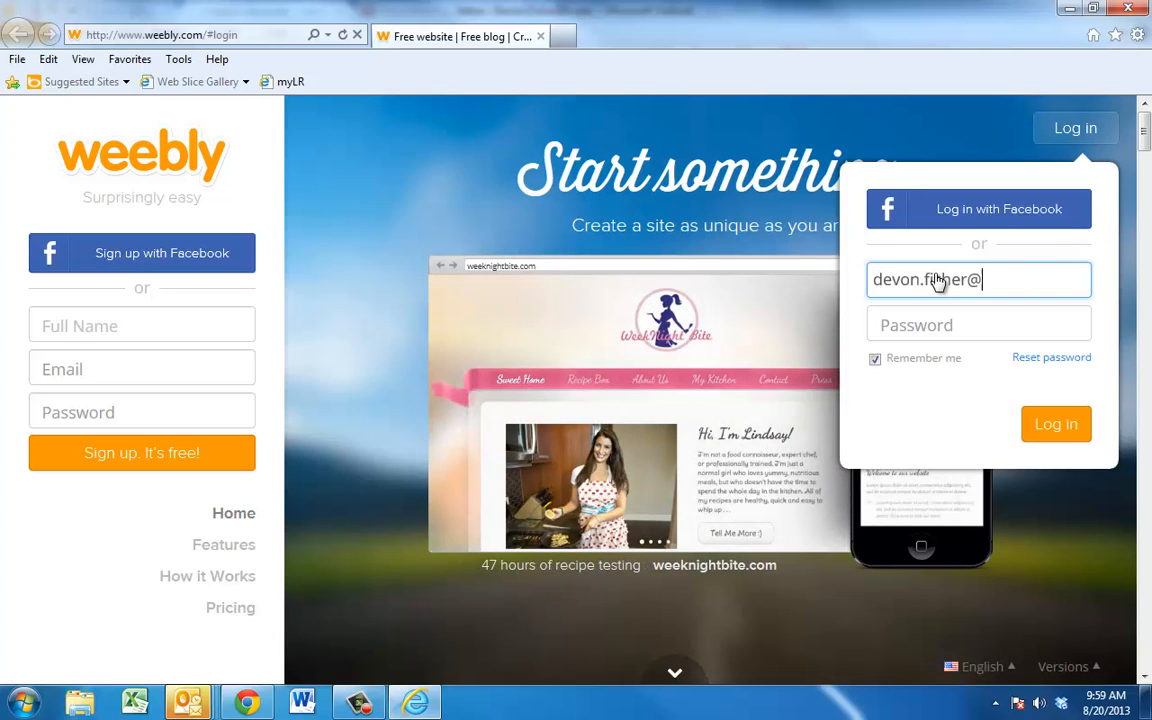
key("Tab")
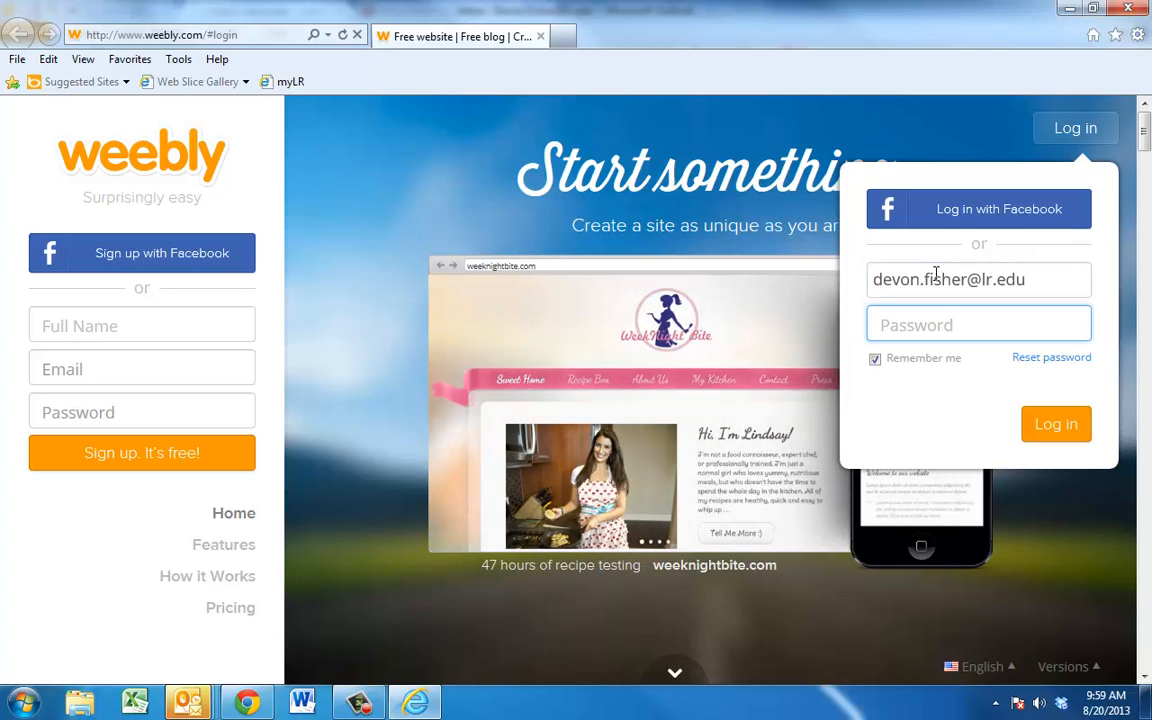
type("•••••••")
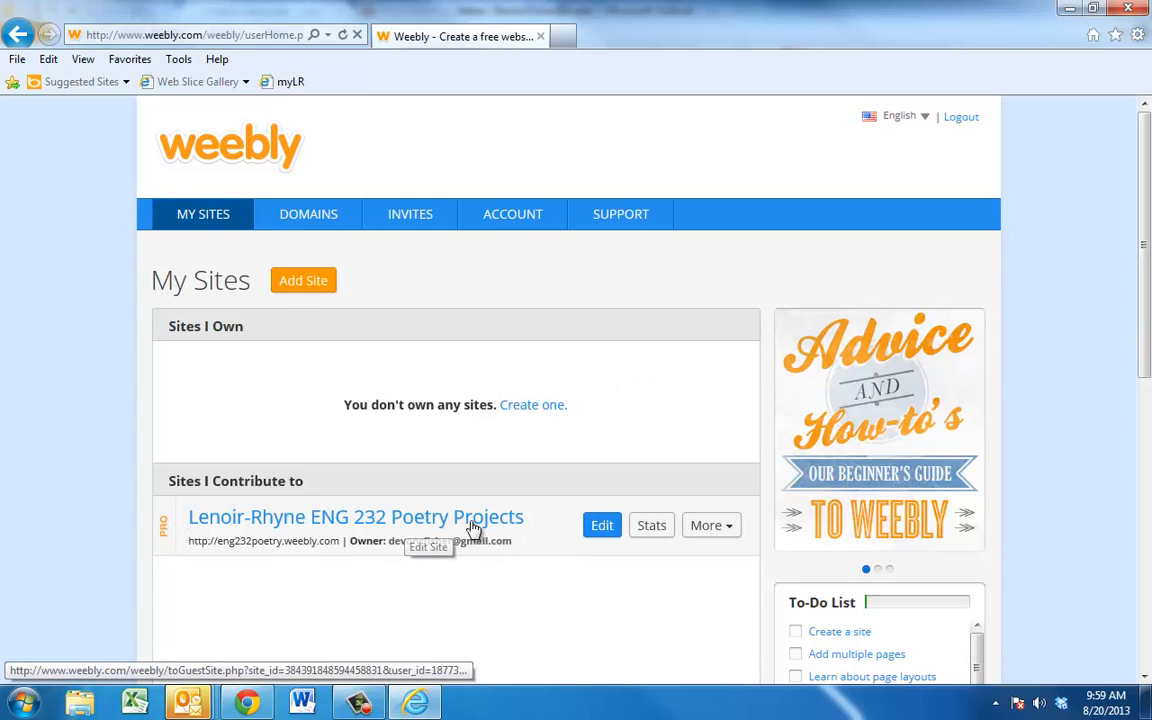
Step: Edit the poetry site and pick the instructor's own page from the page list
left_click(603, 527)
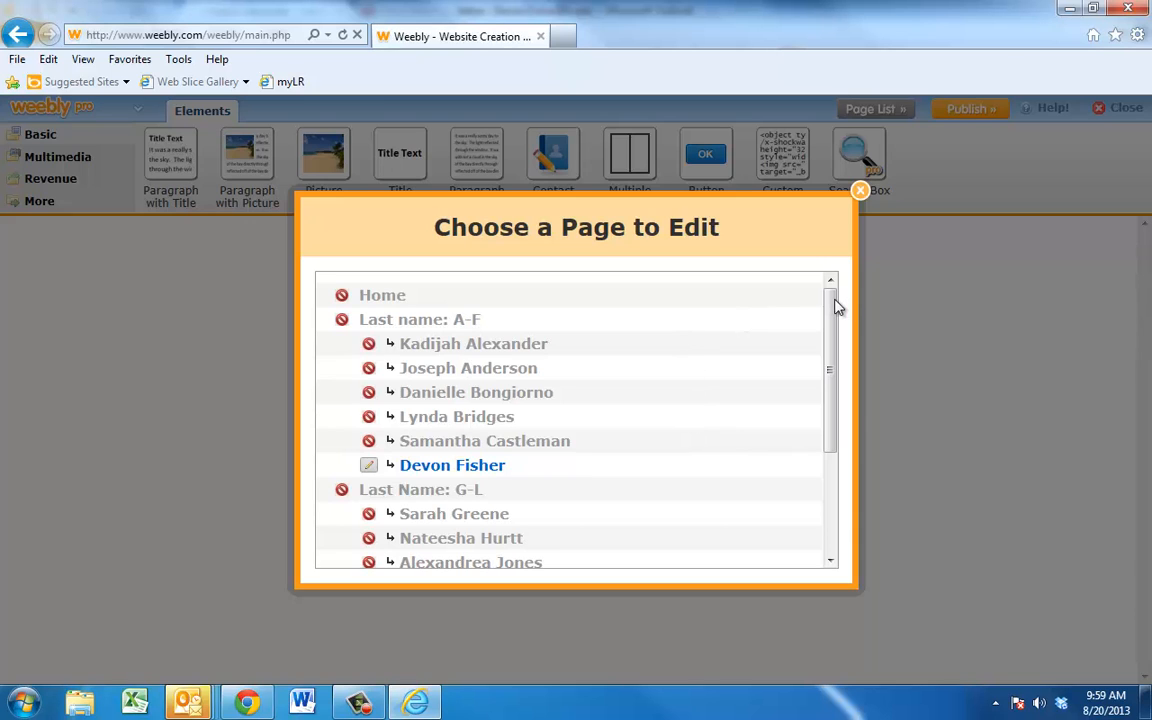
left_click_drag(836, 309, 666, 303)
triple_click(500, 346)
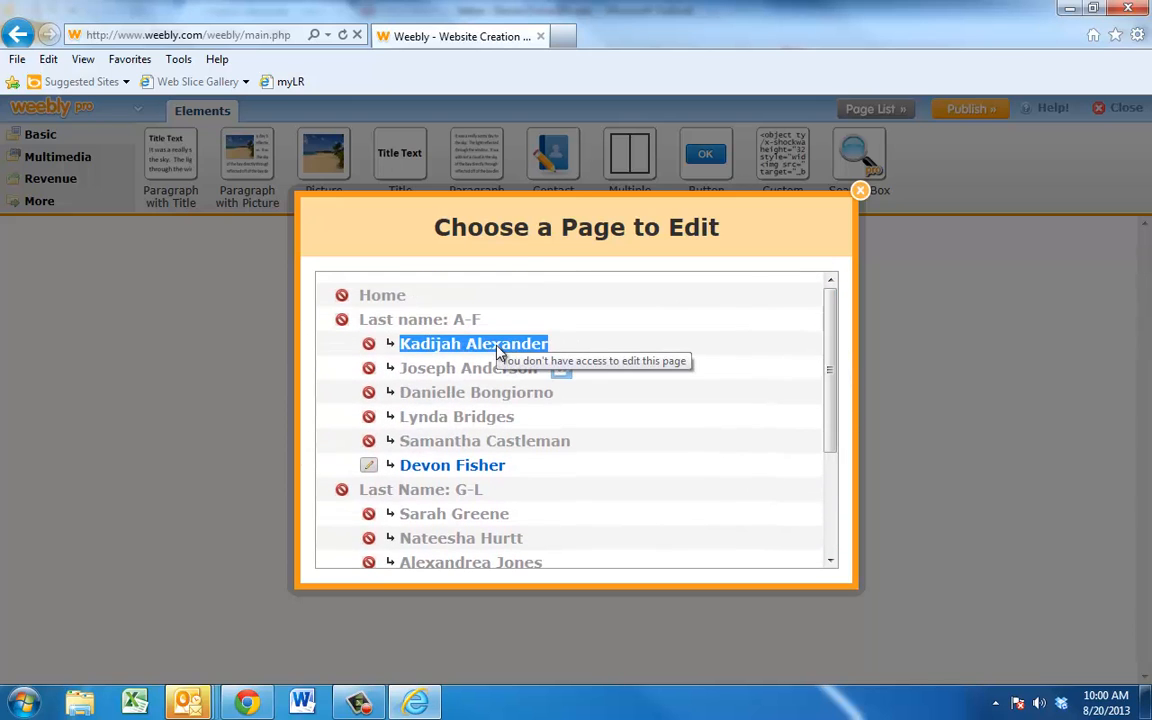
left_click(500, 347)
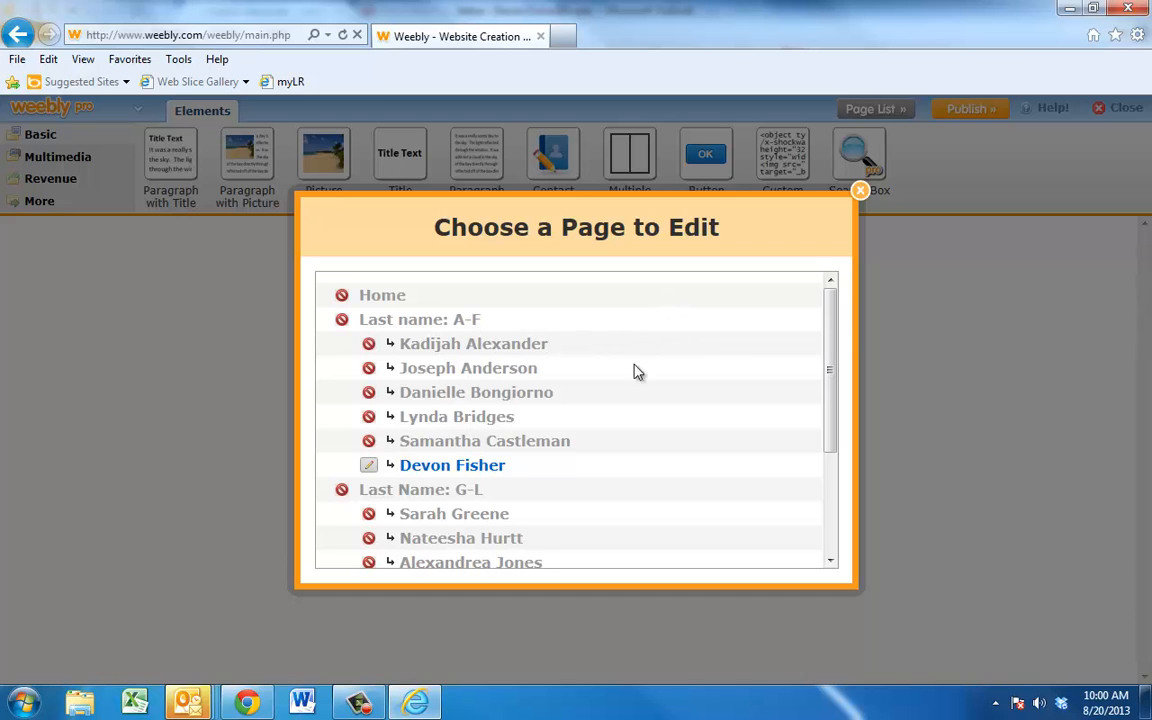
left_click(452, 477)
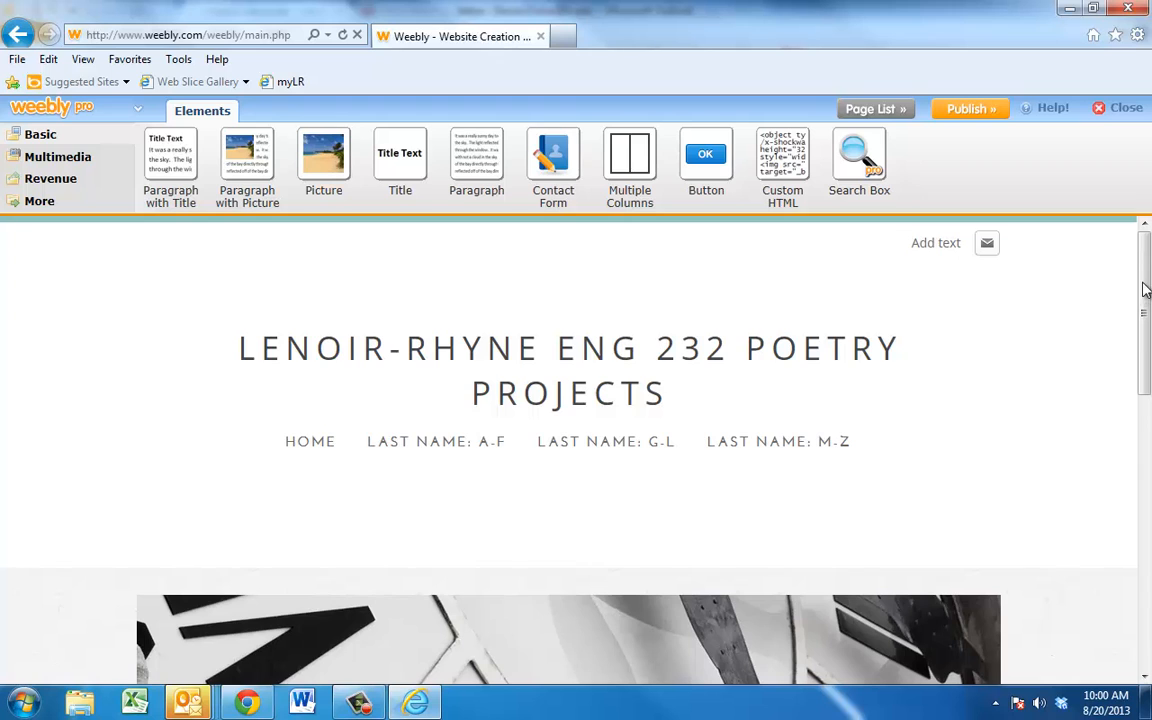
Step: Browse the Multimedia, Revenue, Layout, Misc and Forms element categories, then return to Basic
scroll(1146, 289, "down", 5)
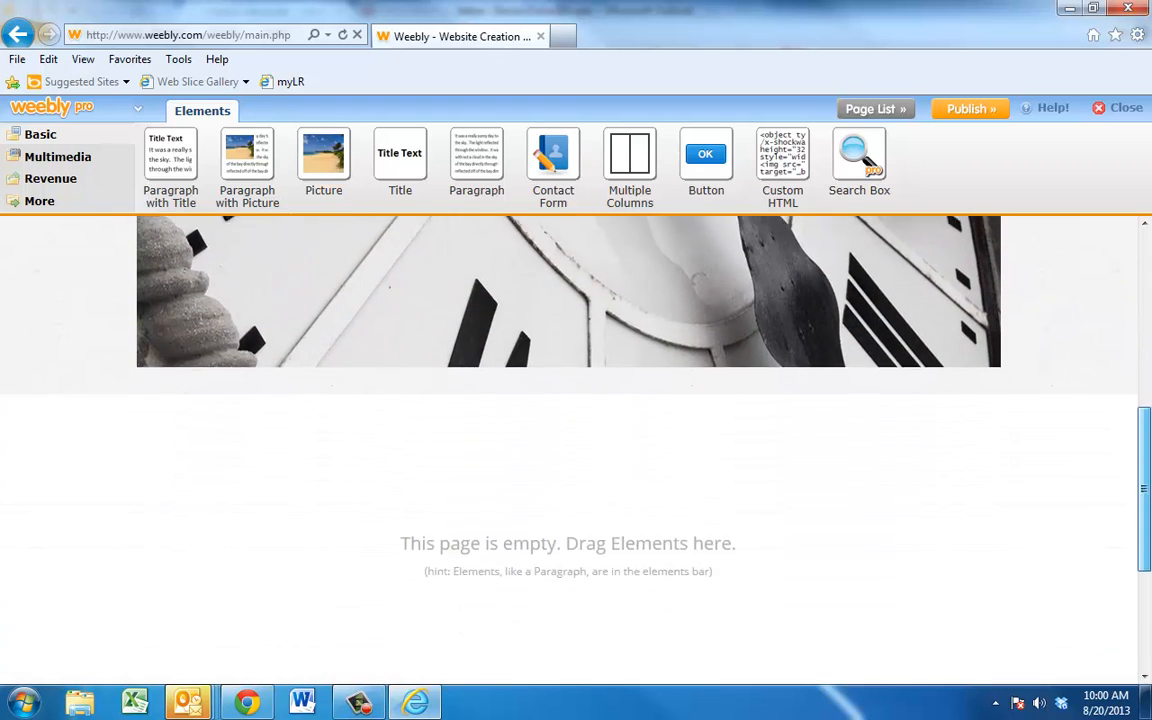
left_click_drag(1144, 489, 1144, 543)
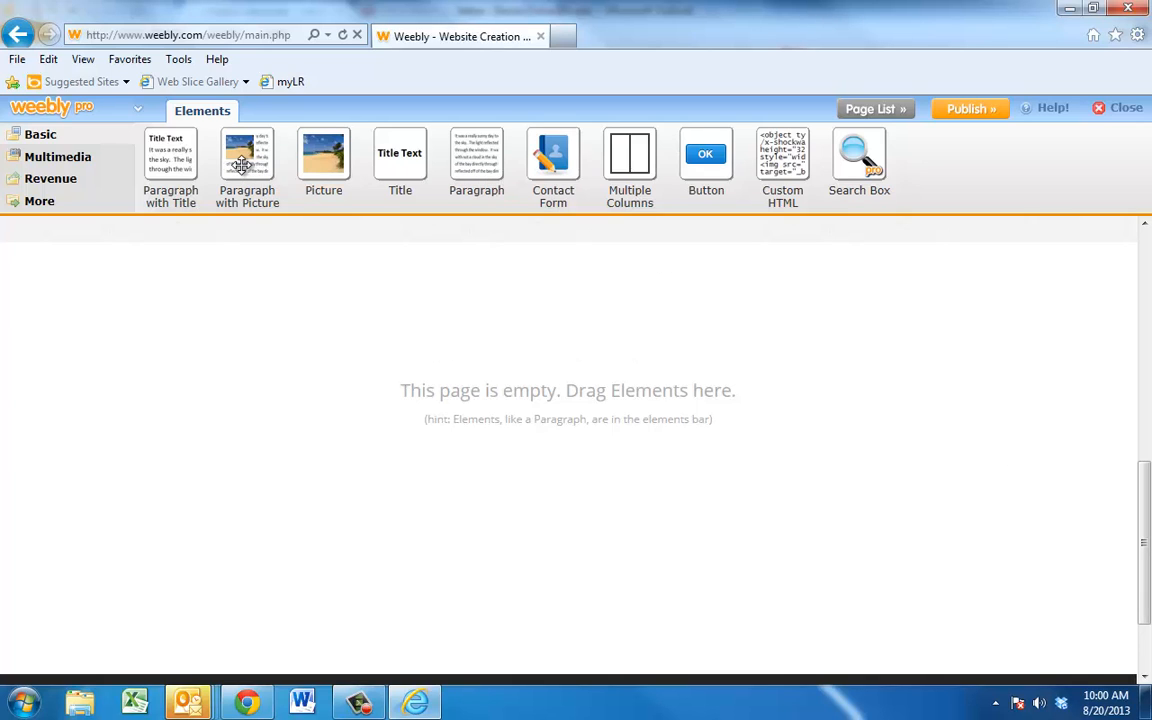
left_click(51, 158)
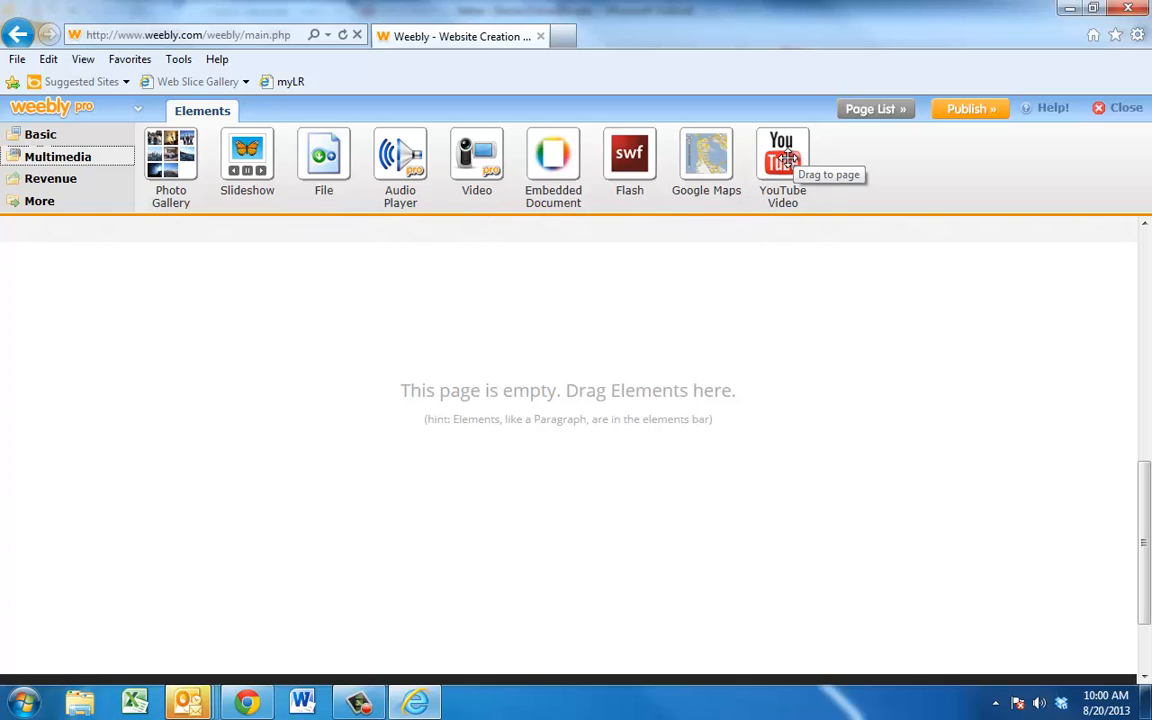
left_click(49, 181)
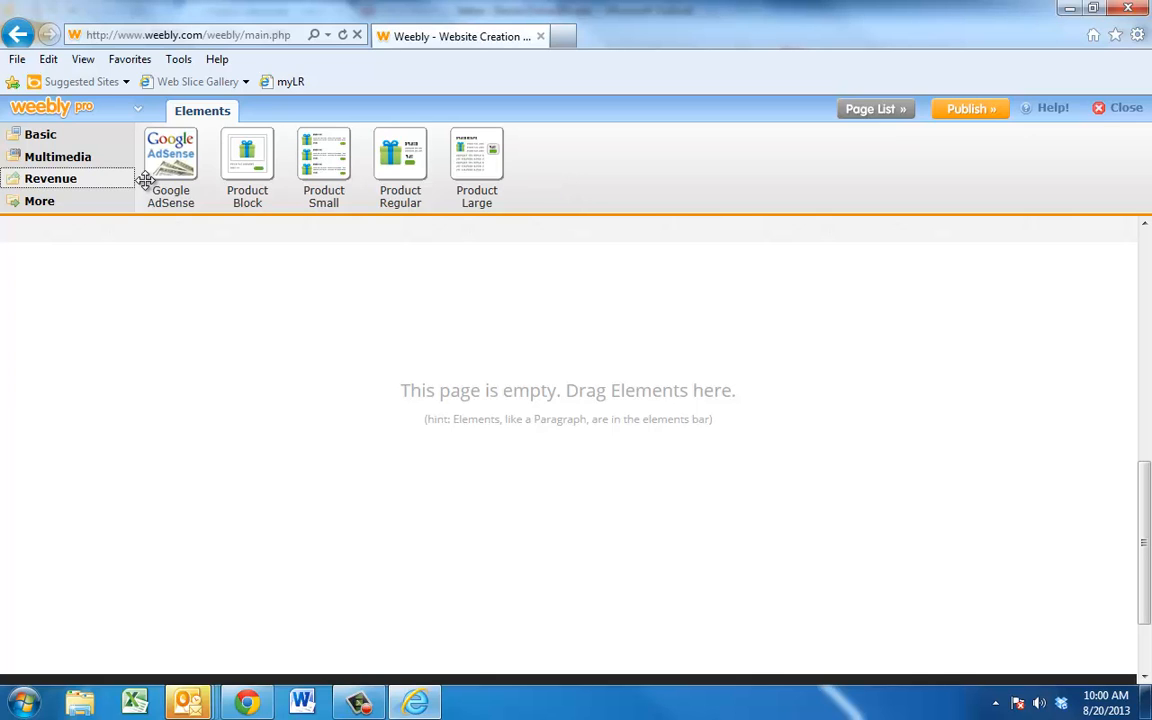
left_click(40, 202)
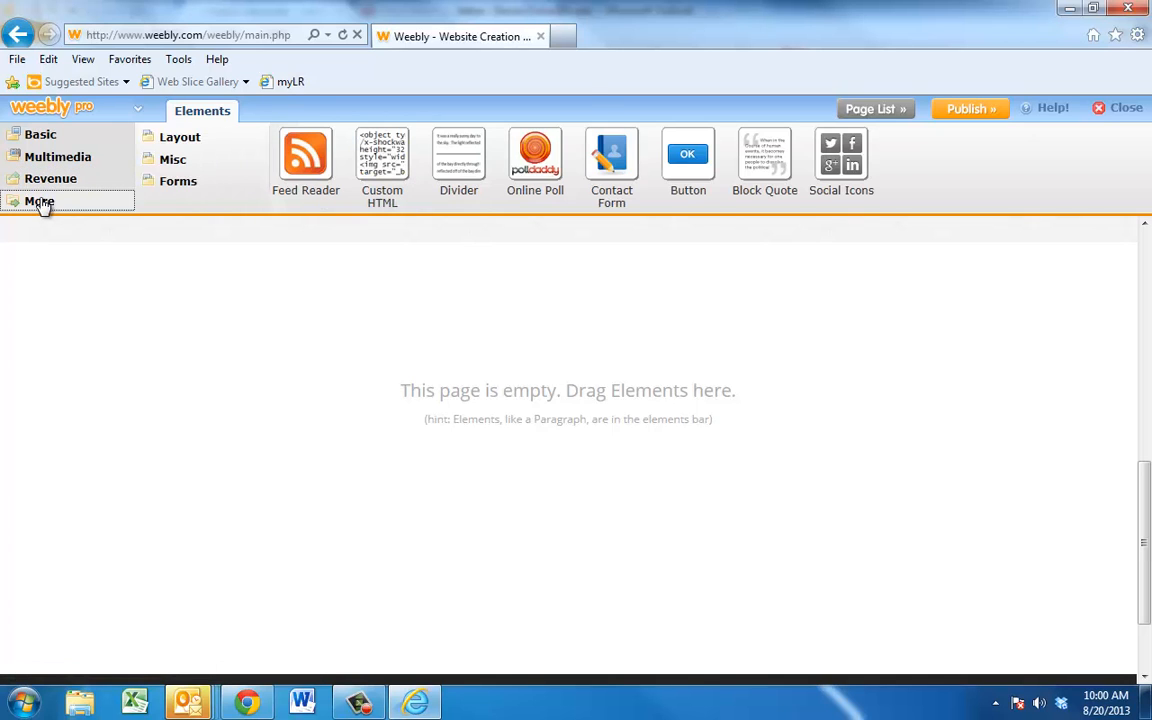
left_click(175, 142)
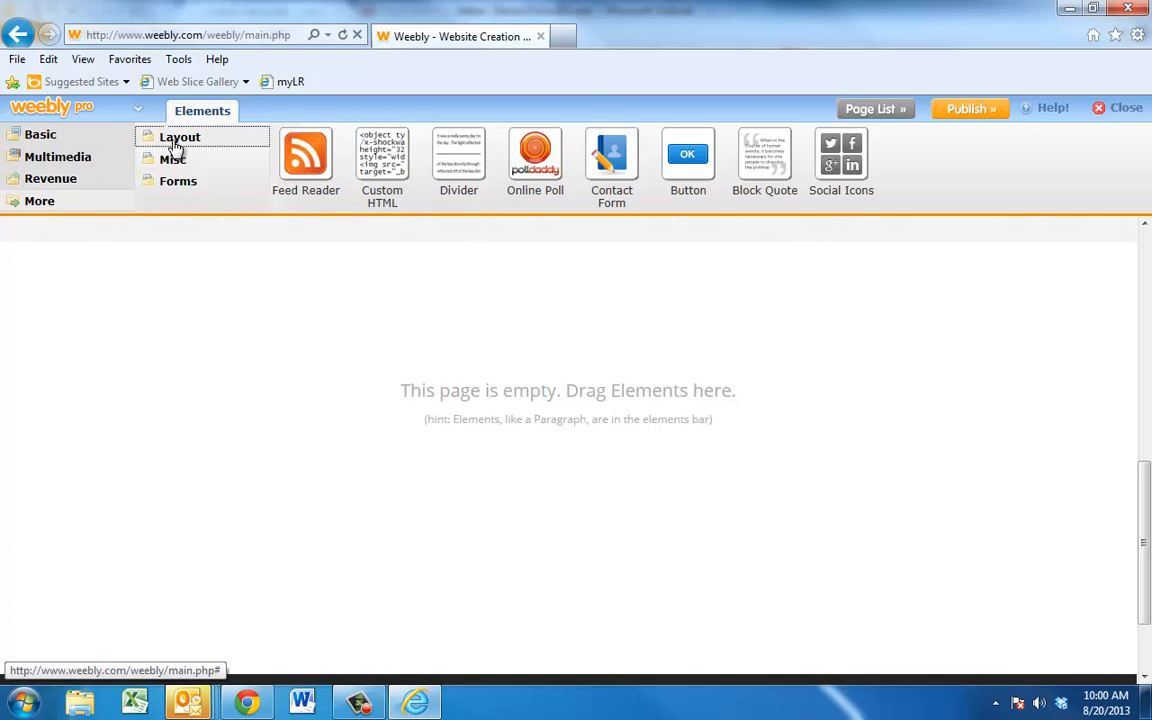
left_click(172, 161)
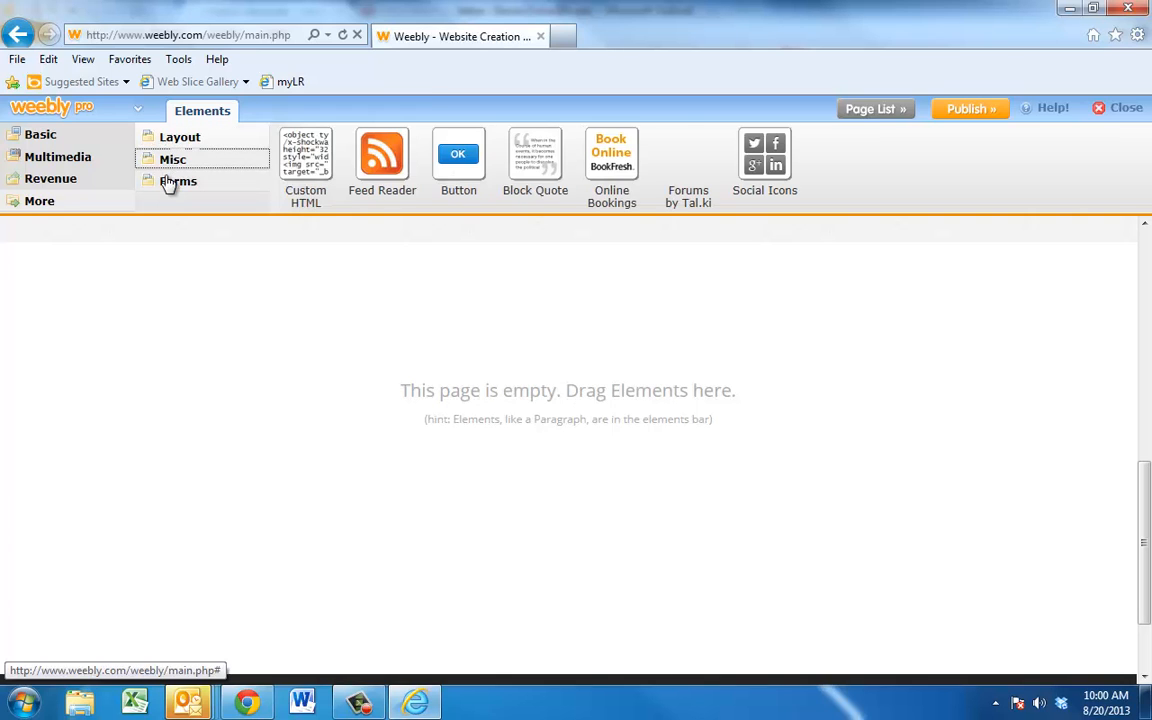
left_click(168, 183)
left_click(40, 140)
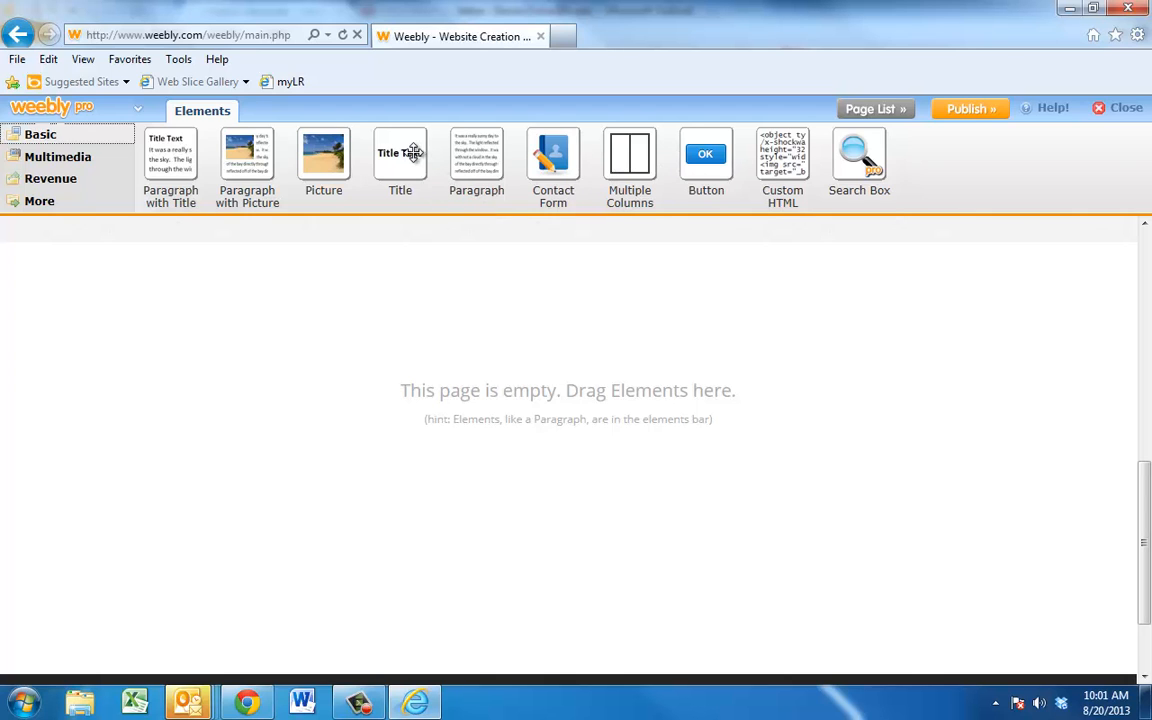
Step: Add a centred title reading 'About Dr. Fisher' to the empty page
left_click_drag(400, 150, 566, 291)
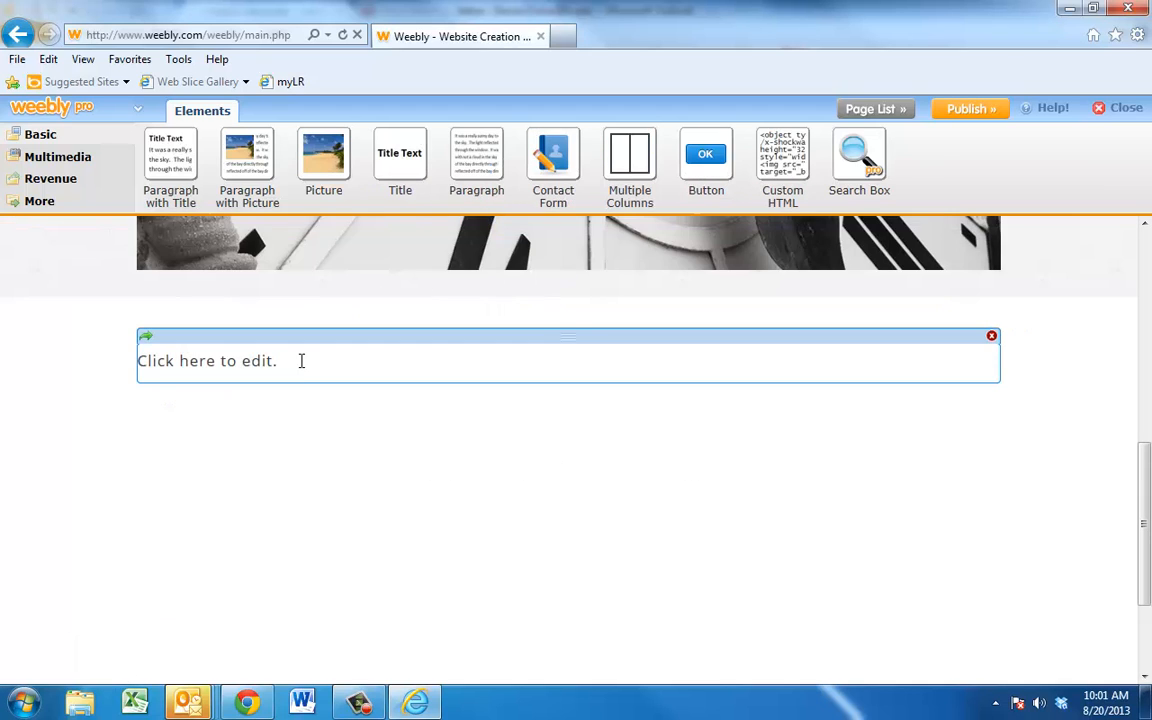
left_click(251, 368)
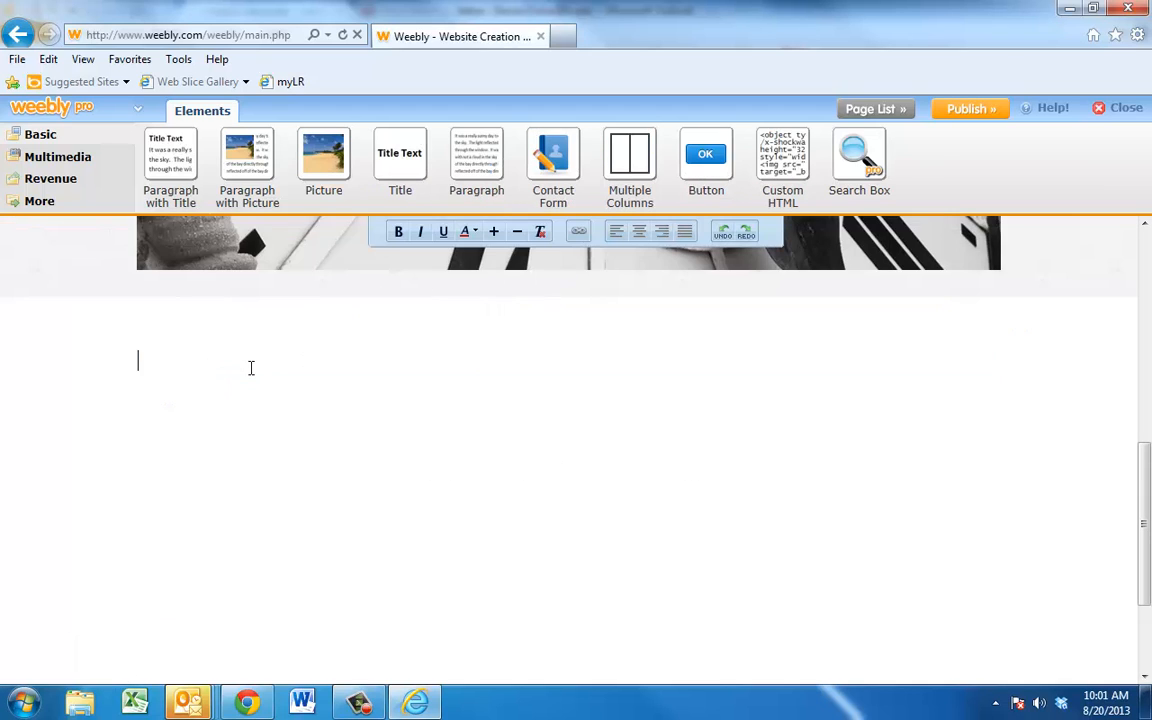
left_click(639, 236)
type("About Dr. Fisher")
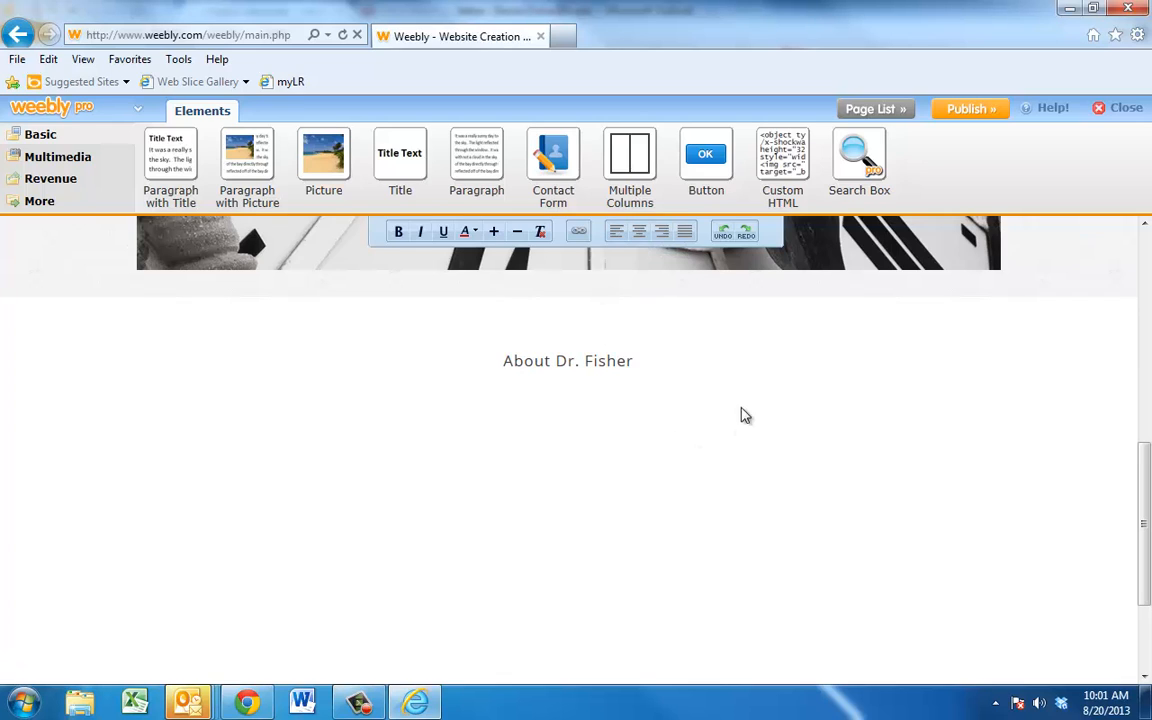
left_click(676, 445)
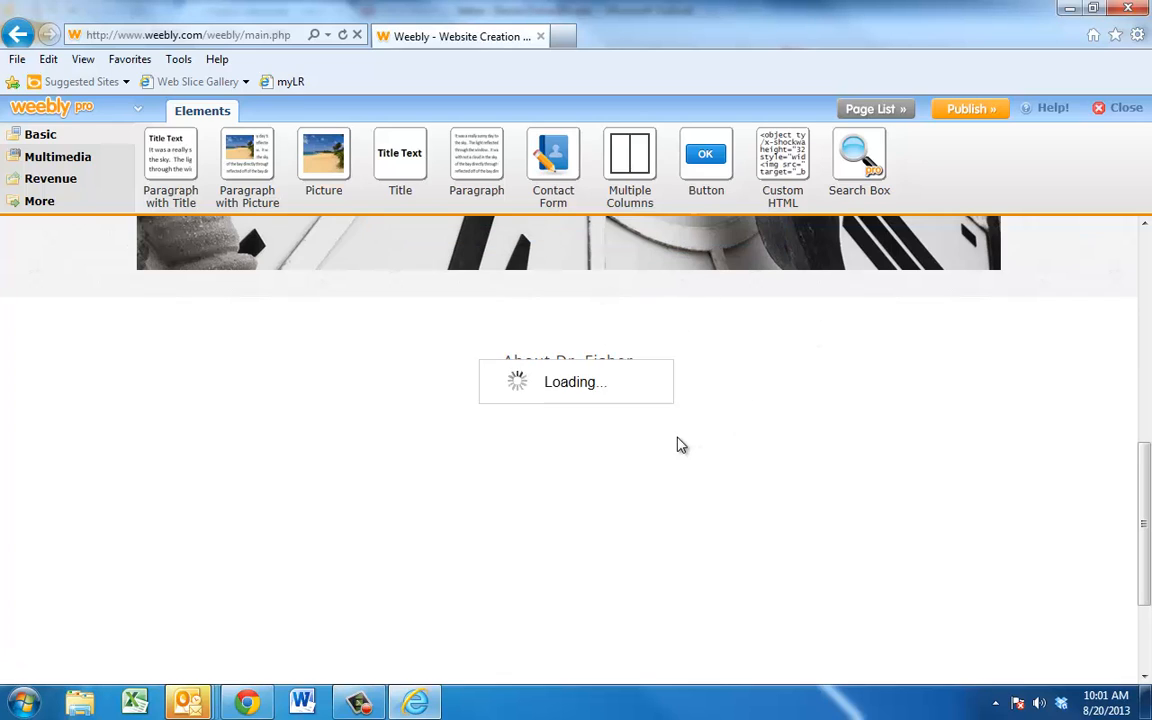
Step: Remove the extra empty title block added beneath the heading
left_click_drag(398, 153, 619, 417)
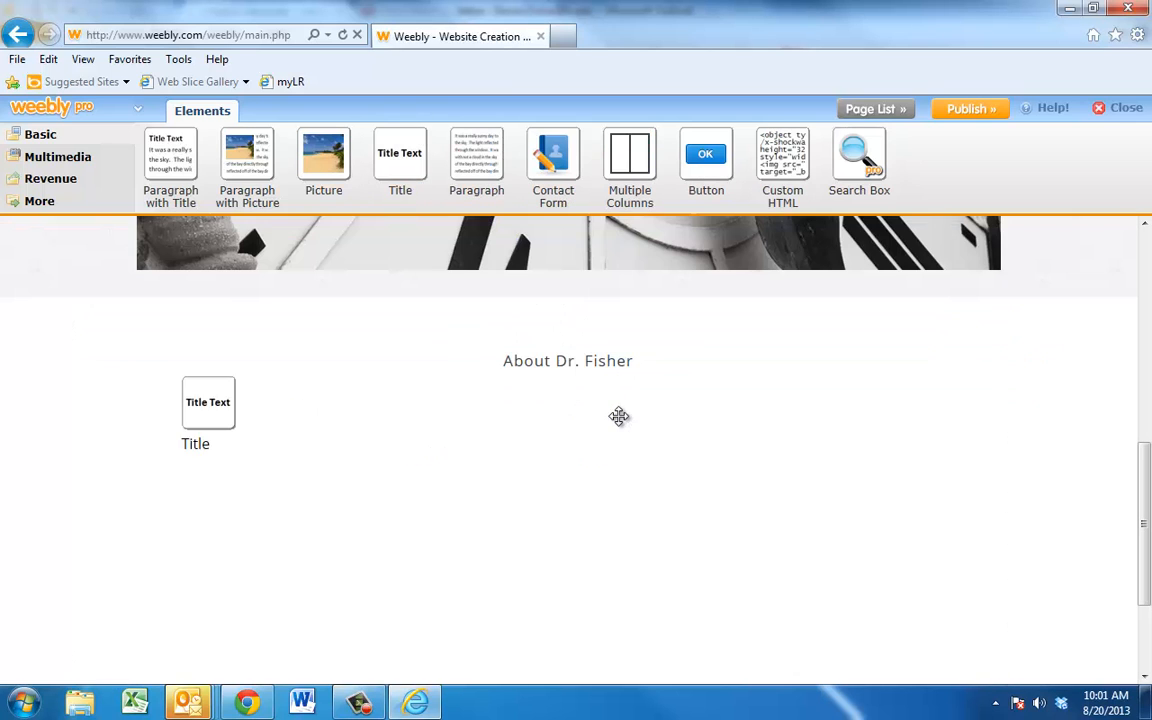
left_click(595, 411)
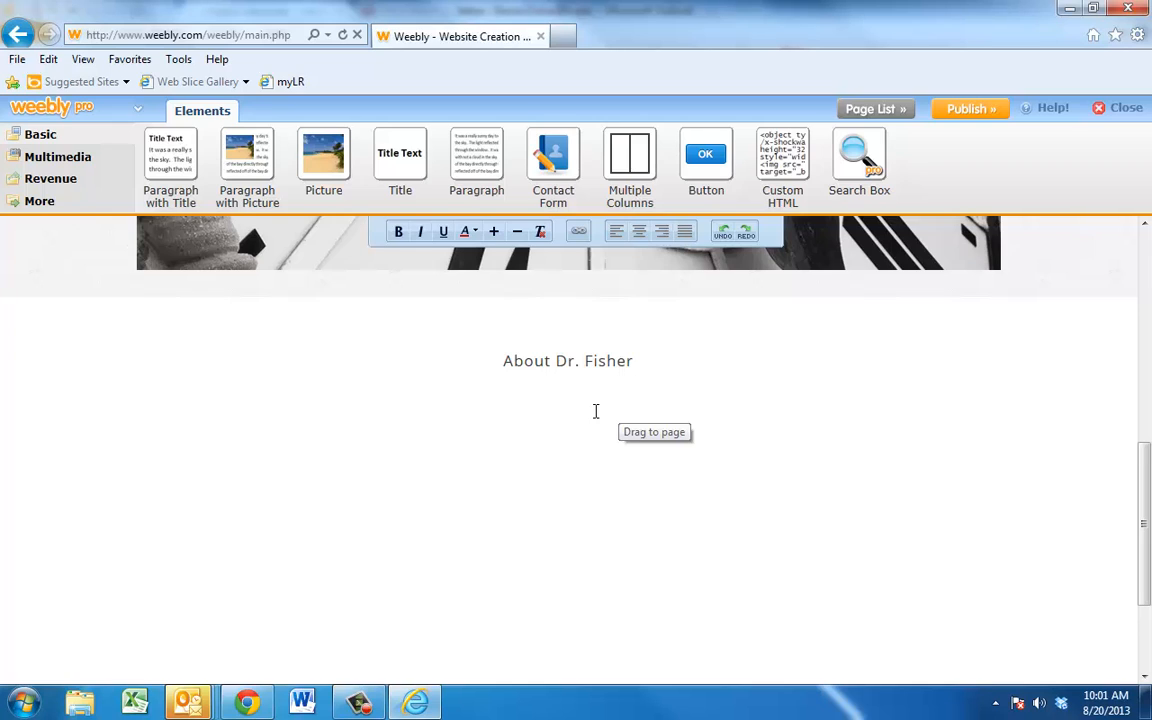
left_click(533, 500)
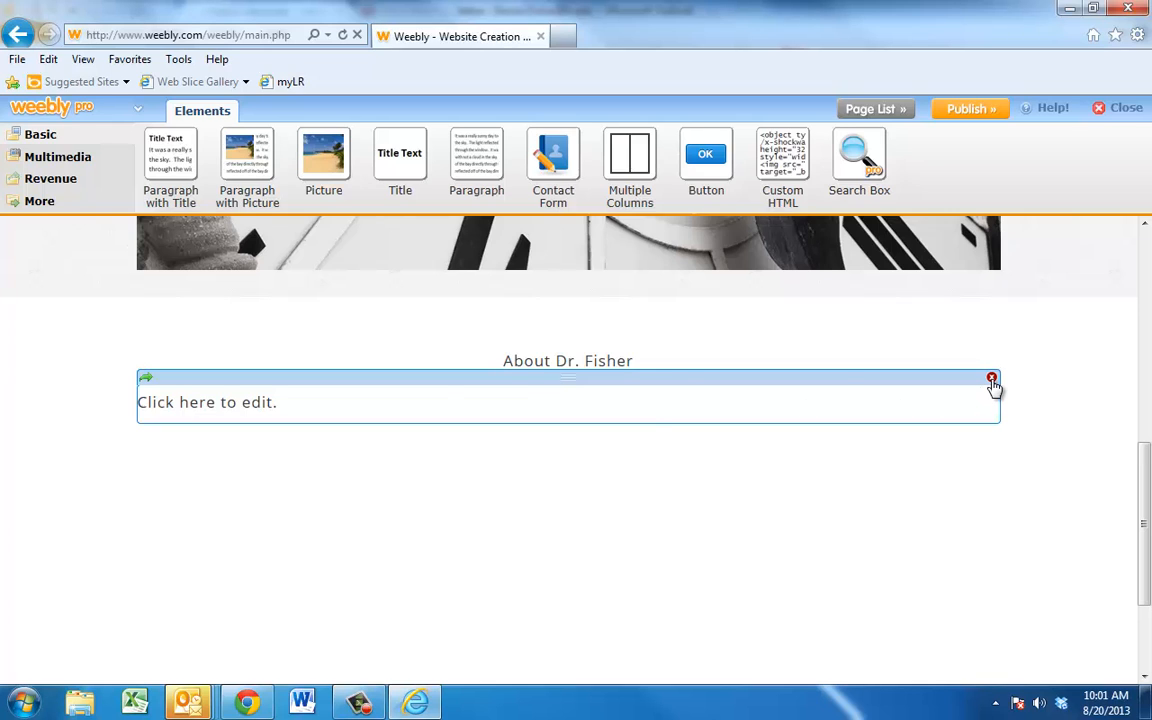
left_click(992, 380)
left_click(541, 450)
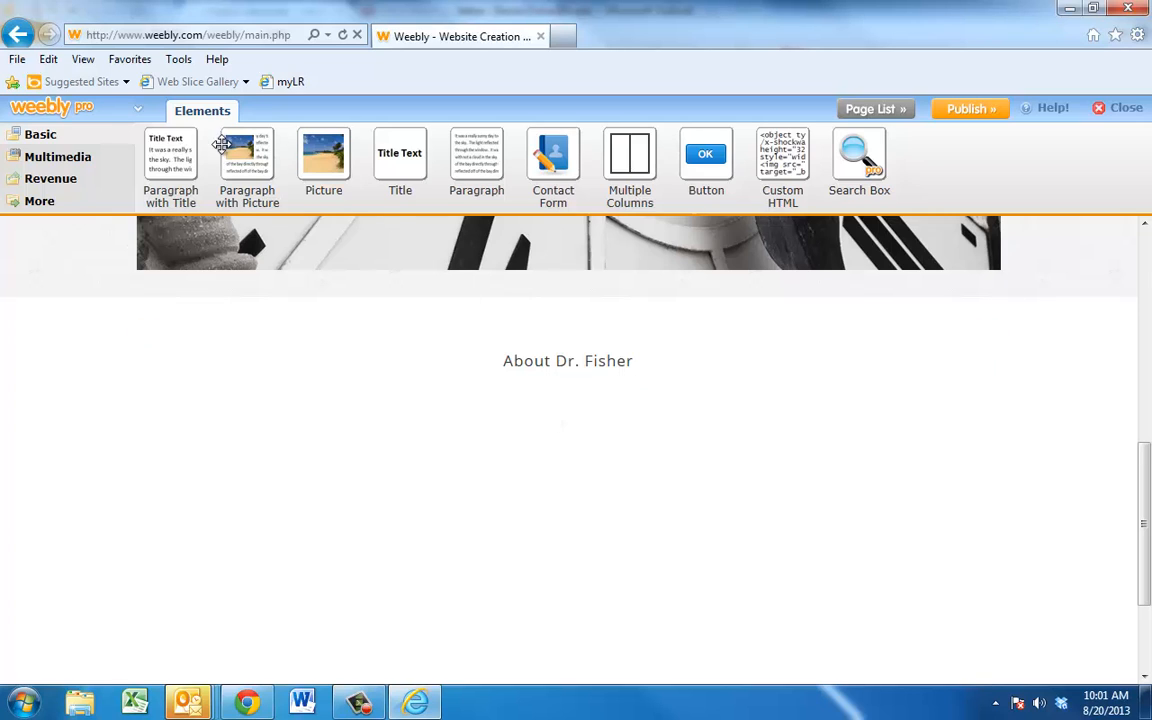
Step: Place a Paragraph with Picture block under the title and start an upload from the computer
left_click_drag(247, 150, 321, 530)
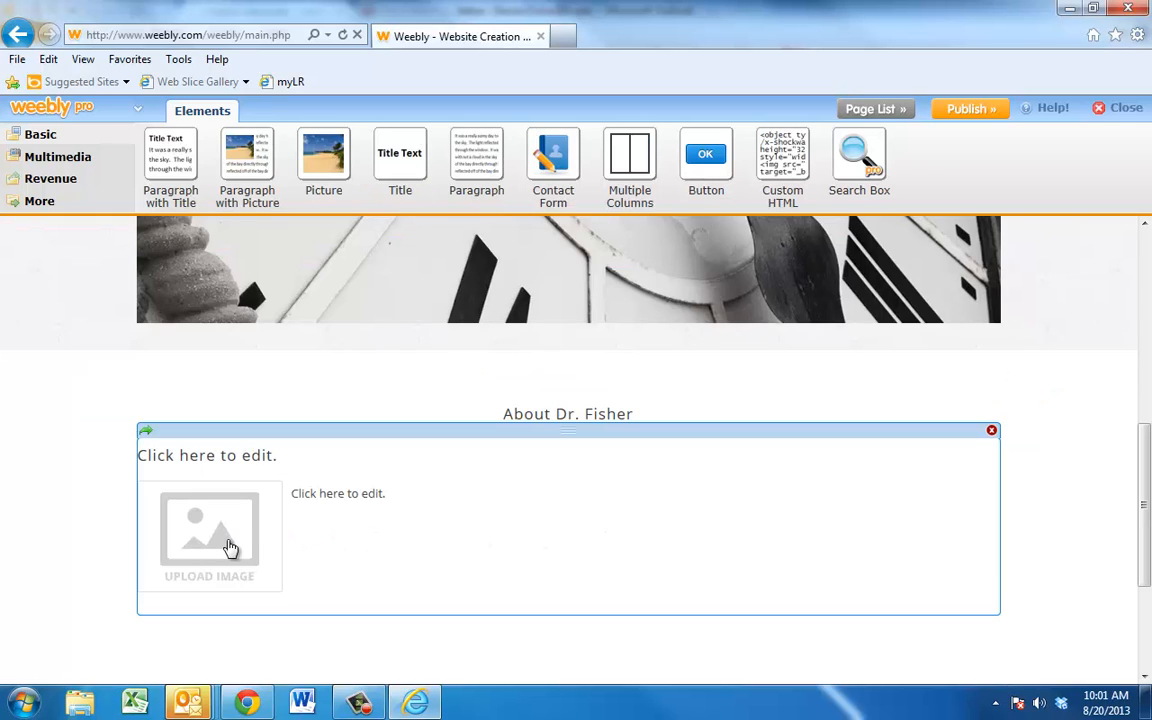
left_click(229, 547)
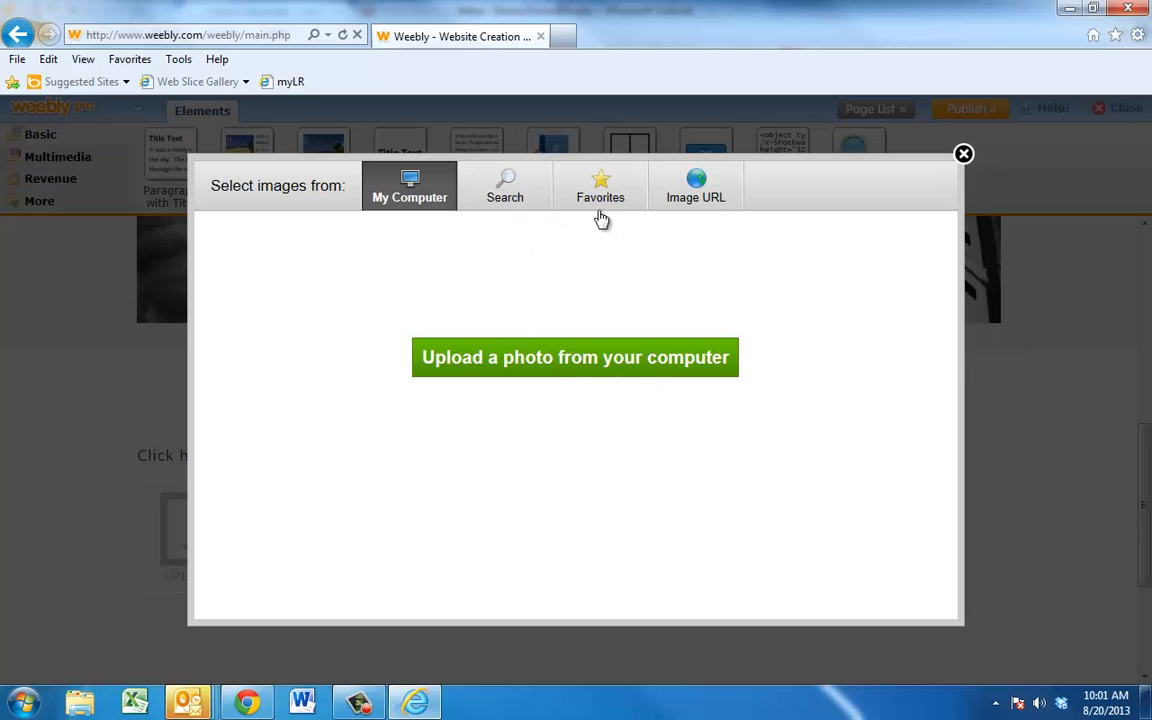
left_click(572, 357)
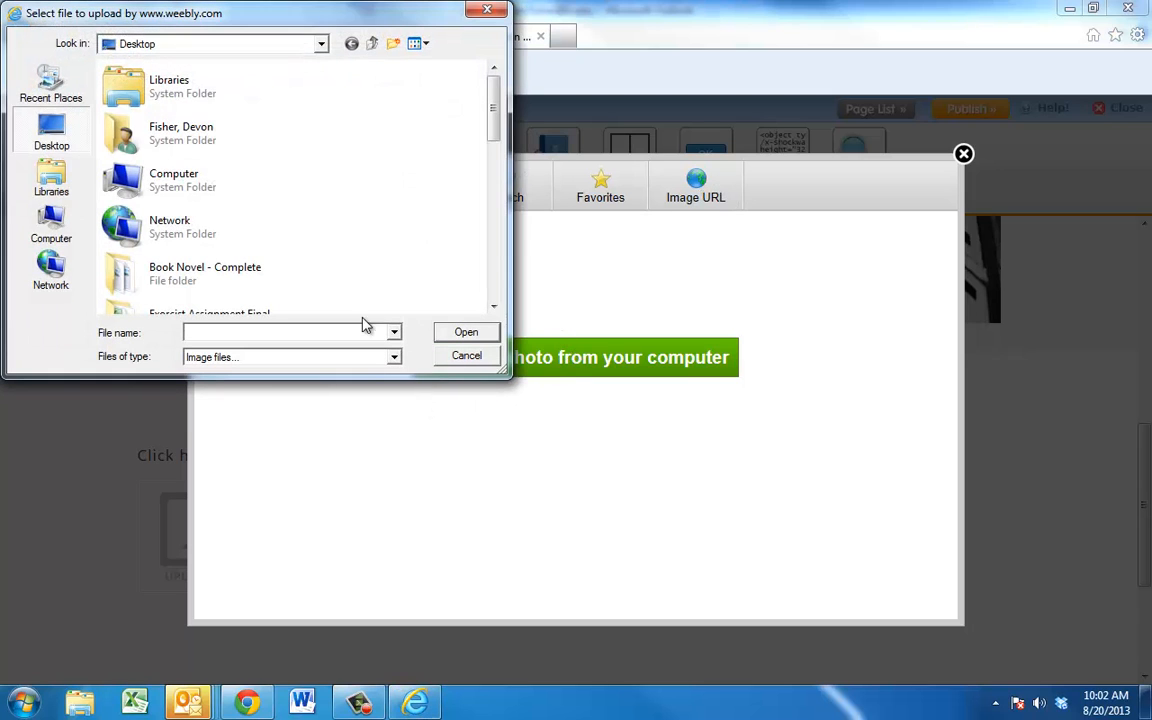
Step: Upload dog photo 005 from My Pictures > 2012-09-15 into the picture placeholder
double_click(170, 140)
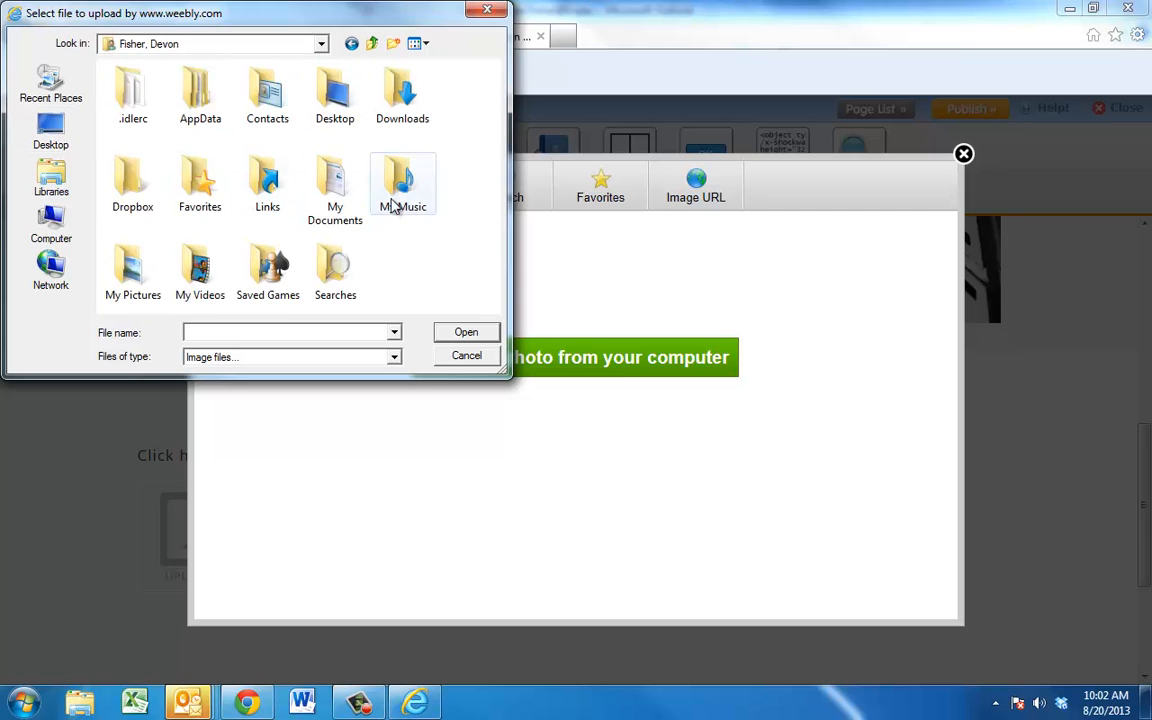
double_click(133, 285)
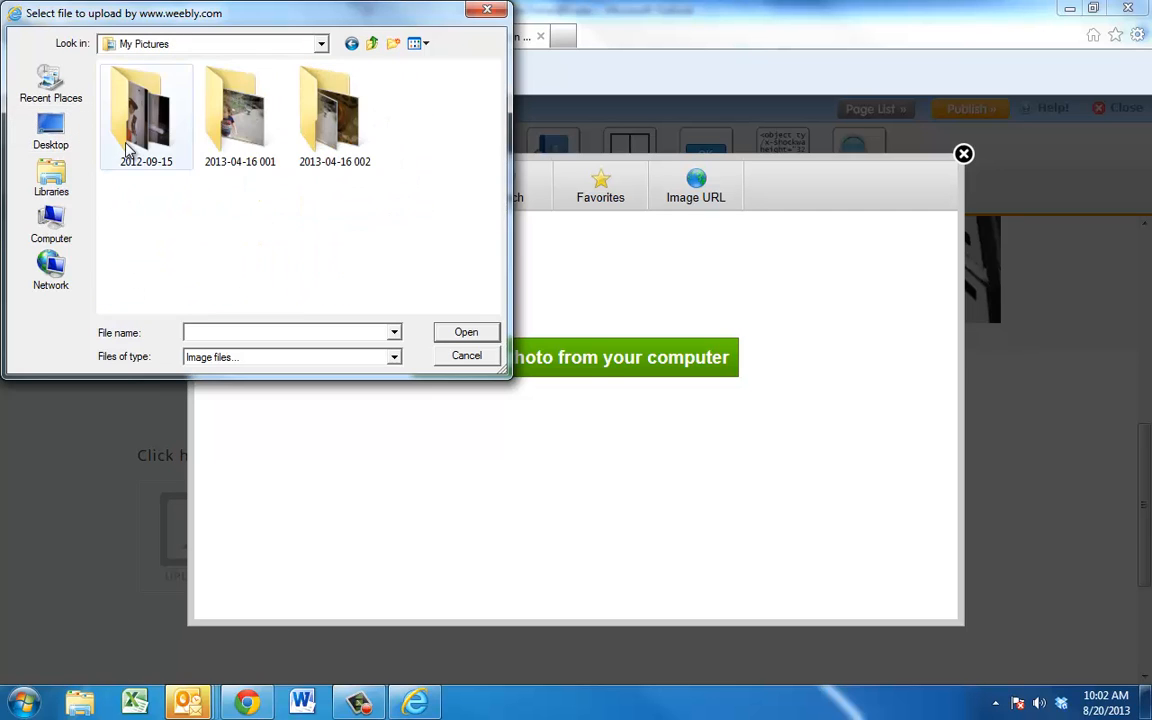
double_click(128, 145)
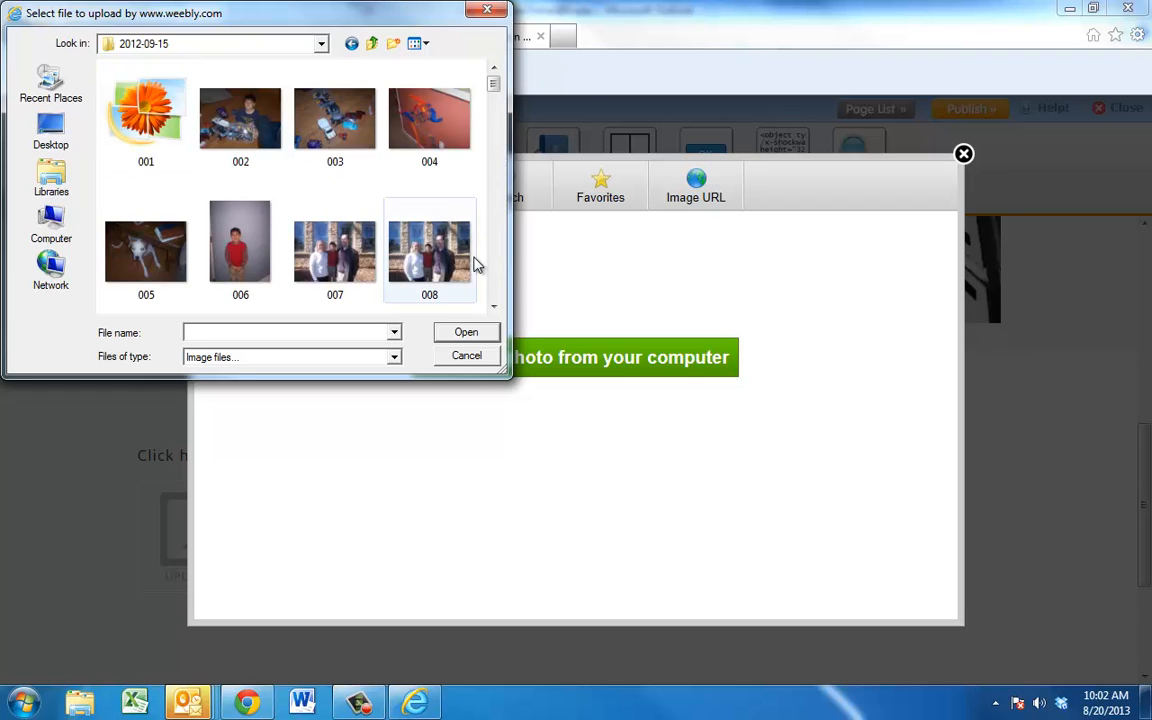
left_click(493, 307)
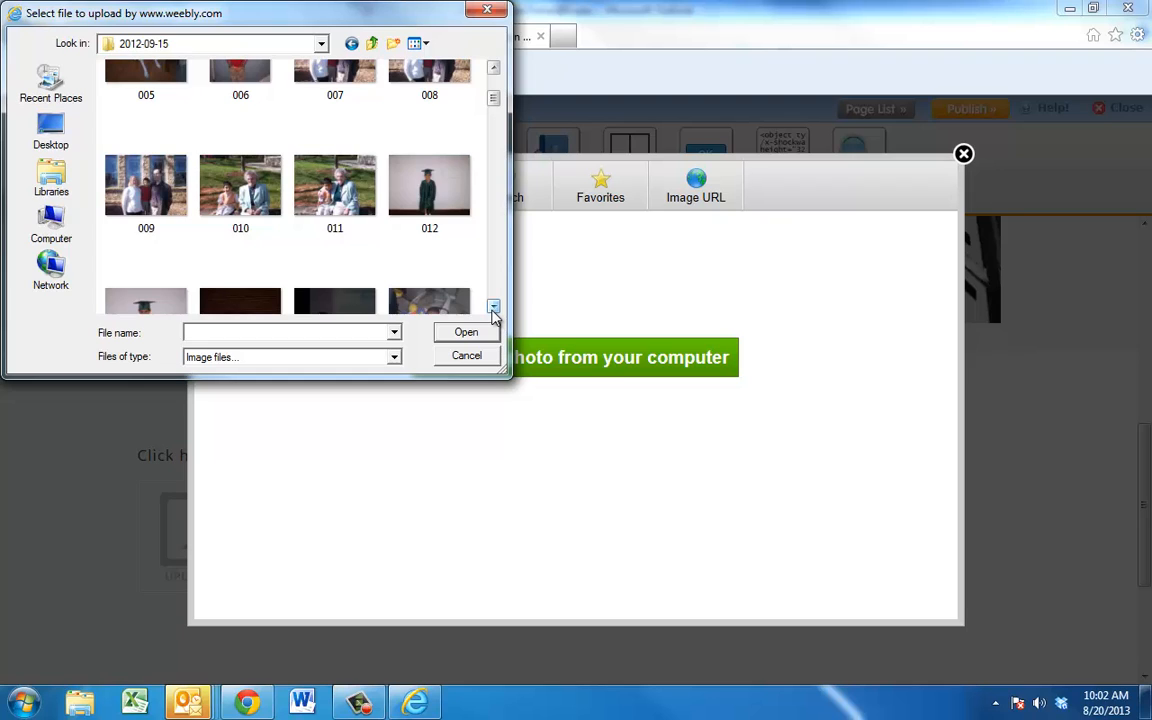
left_click(493, 307)
left_click(493, 307)
left_click(493, 307)
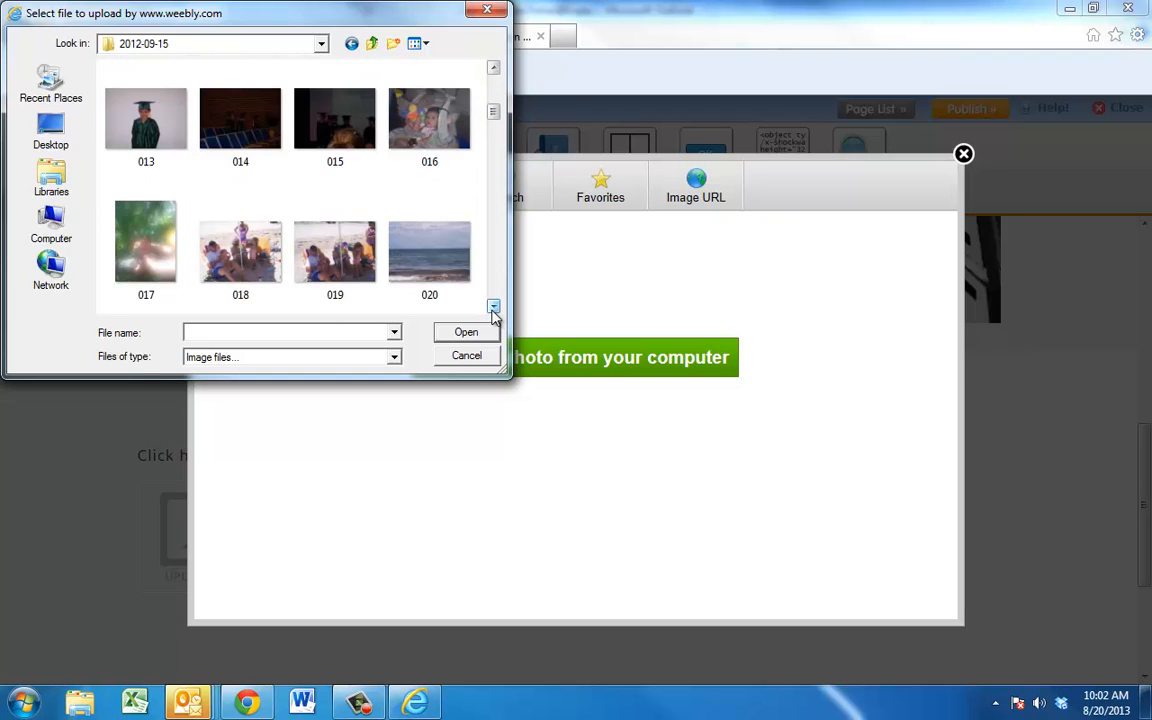
left_click(493, 307)
left_click(494, 80)
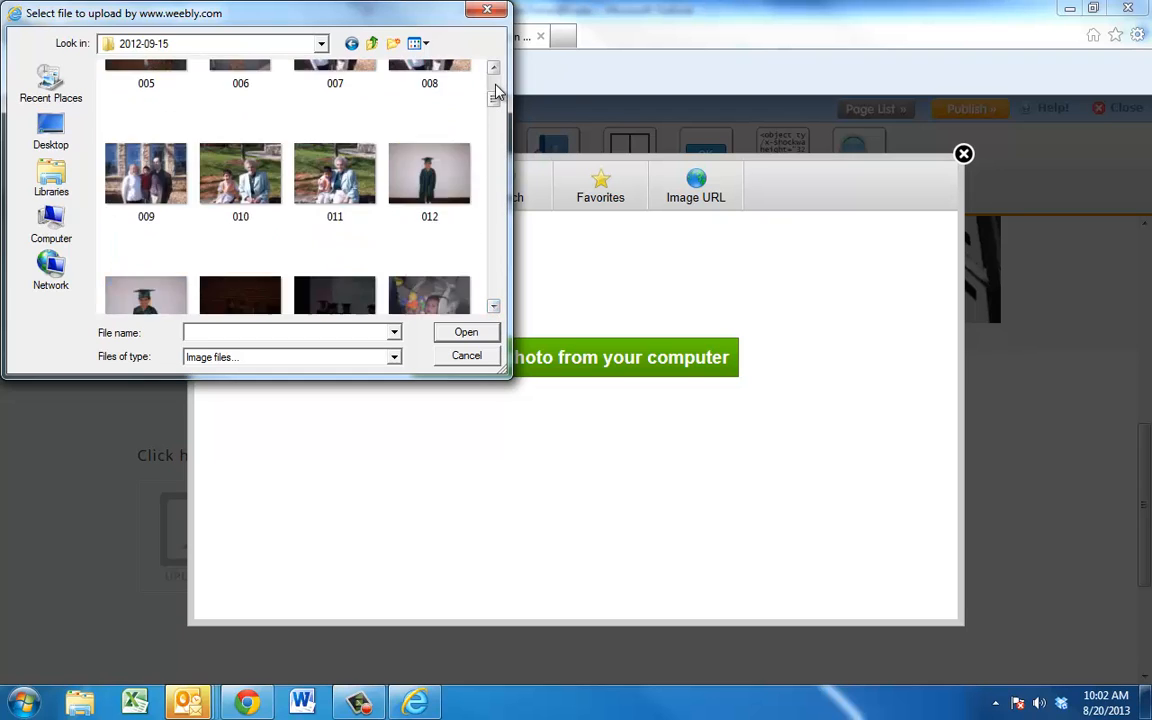
left_click(494, 80)
double_click(121, 257)
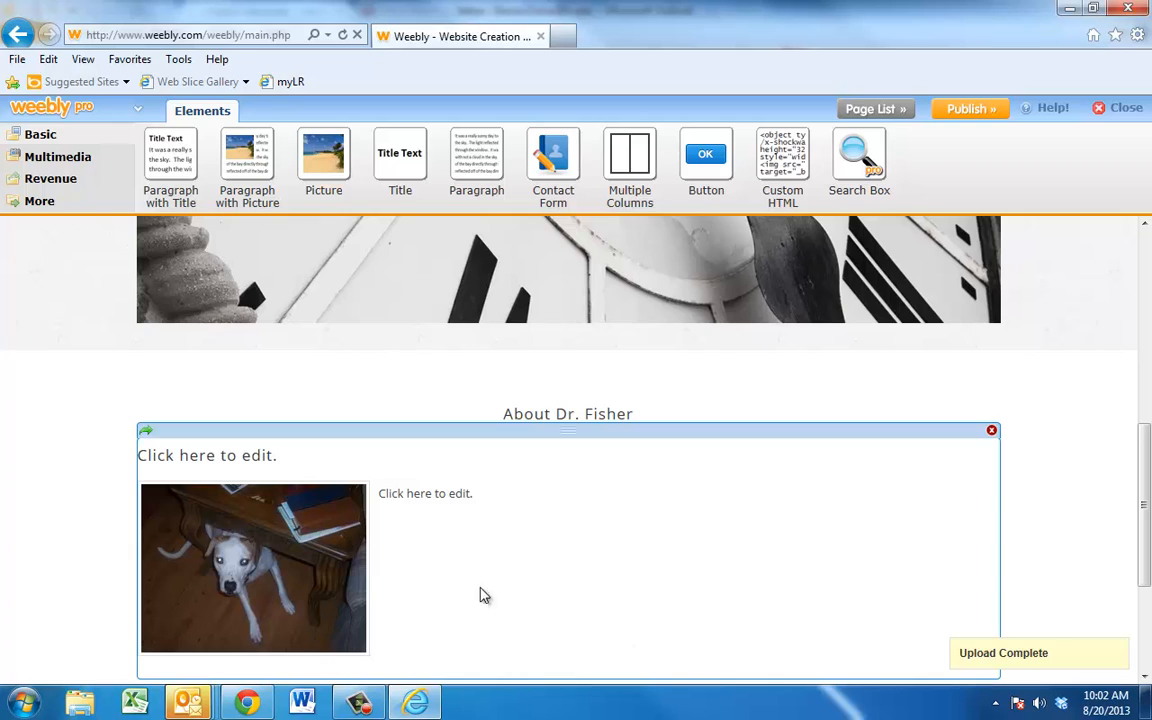
Step: Caption the dog photo 'Trixie!'
left_click(250, 512)
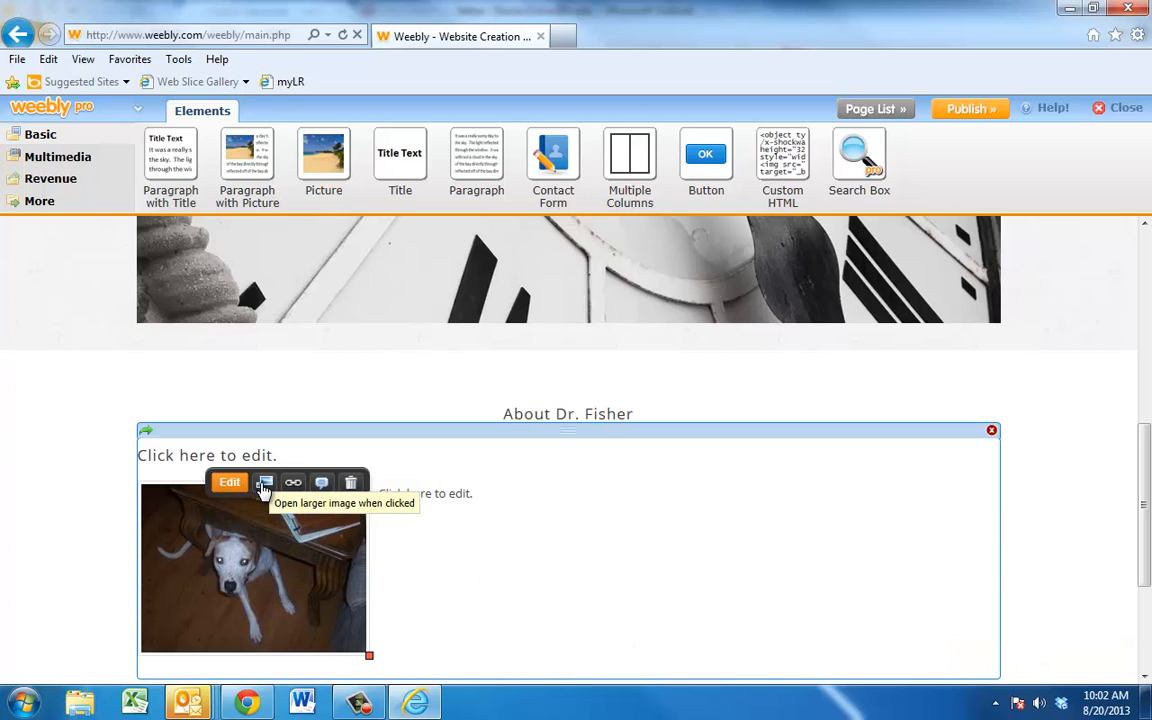
left_click(322, 484)
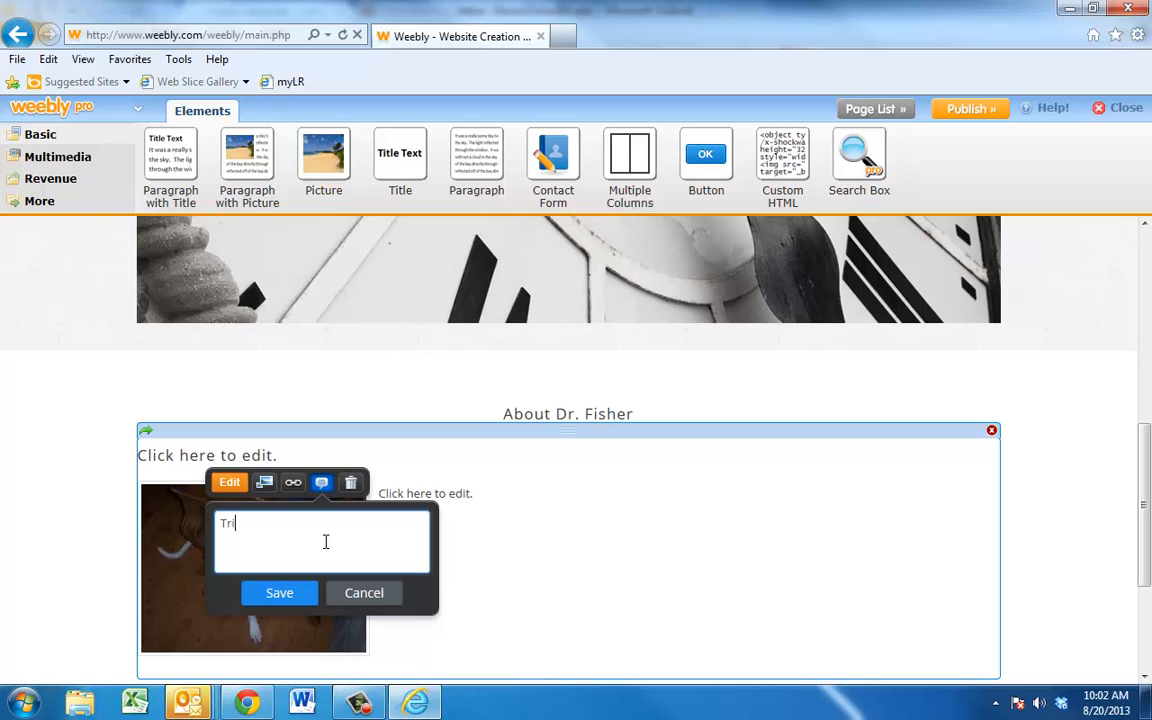
left_click(285, 595)
Step: Check the published site, then return to the editor to edit the paragraph beside the photo
key("alt+Tab")
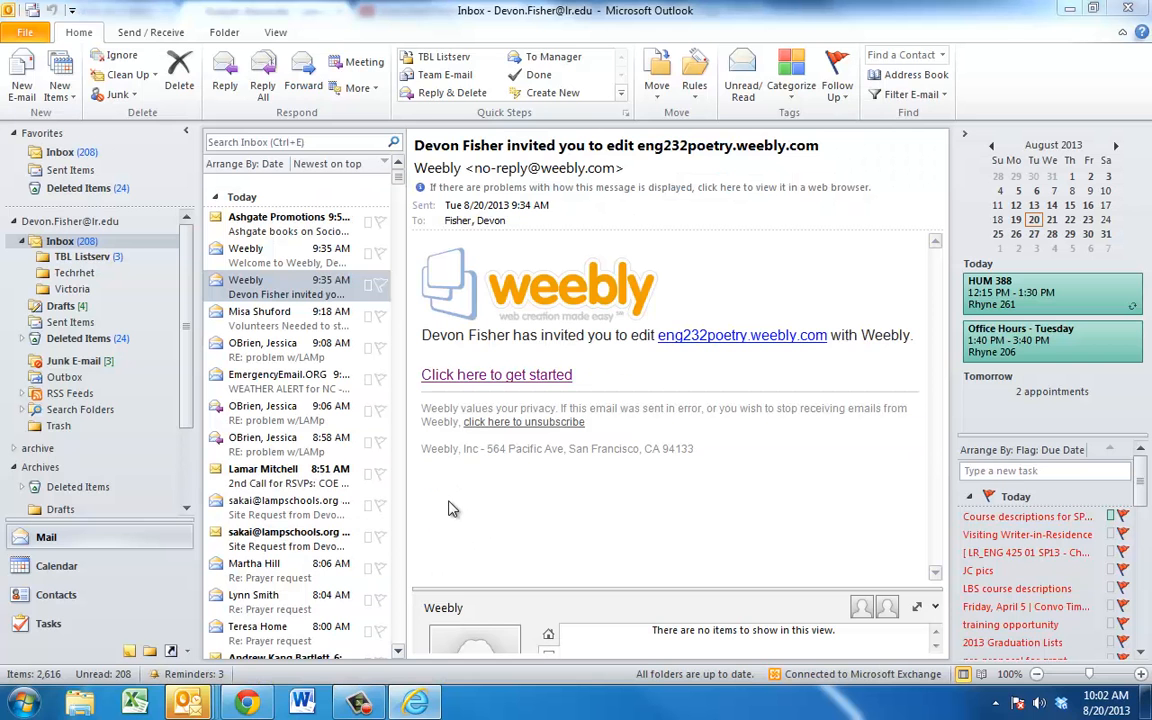
key("alt+Tab")
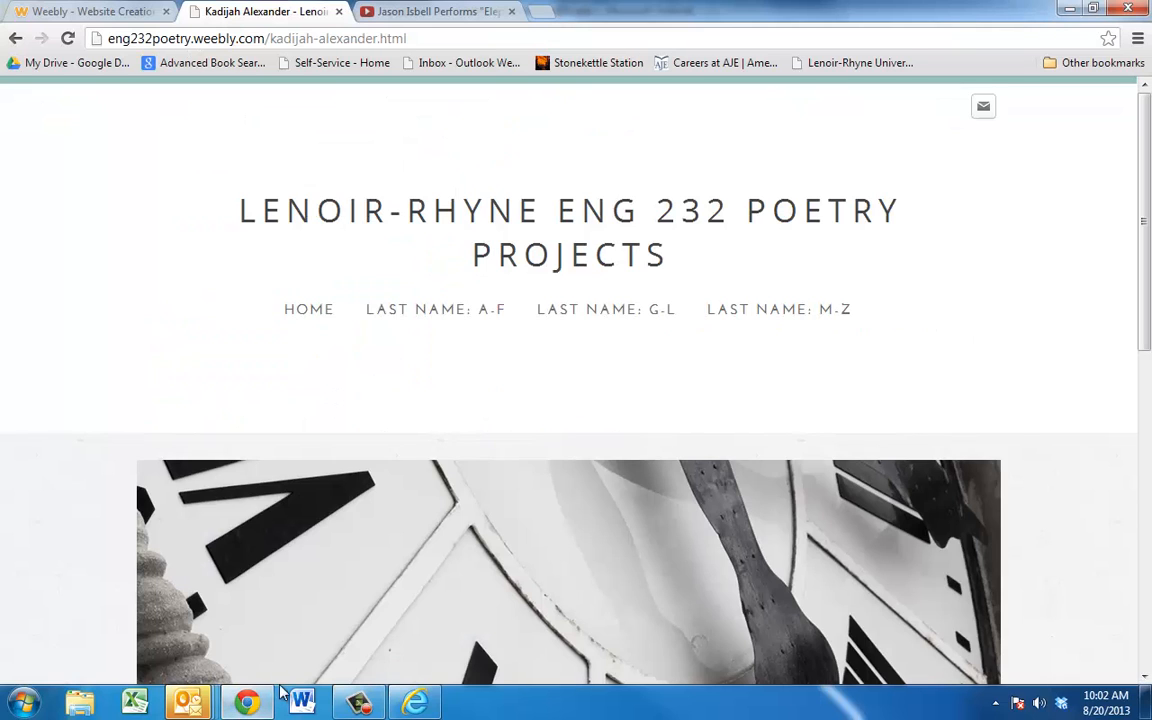
left_click(417, 704)
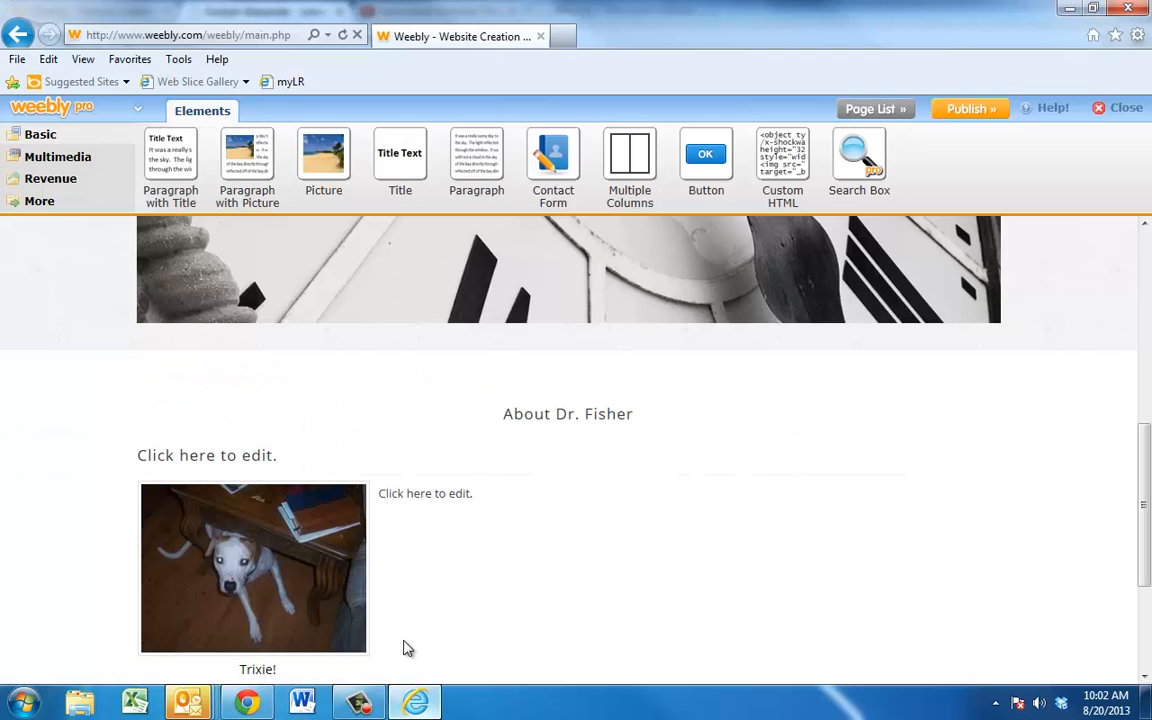
left_click(463, 488)
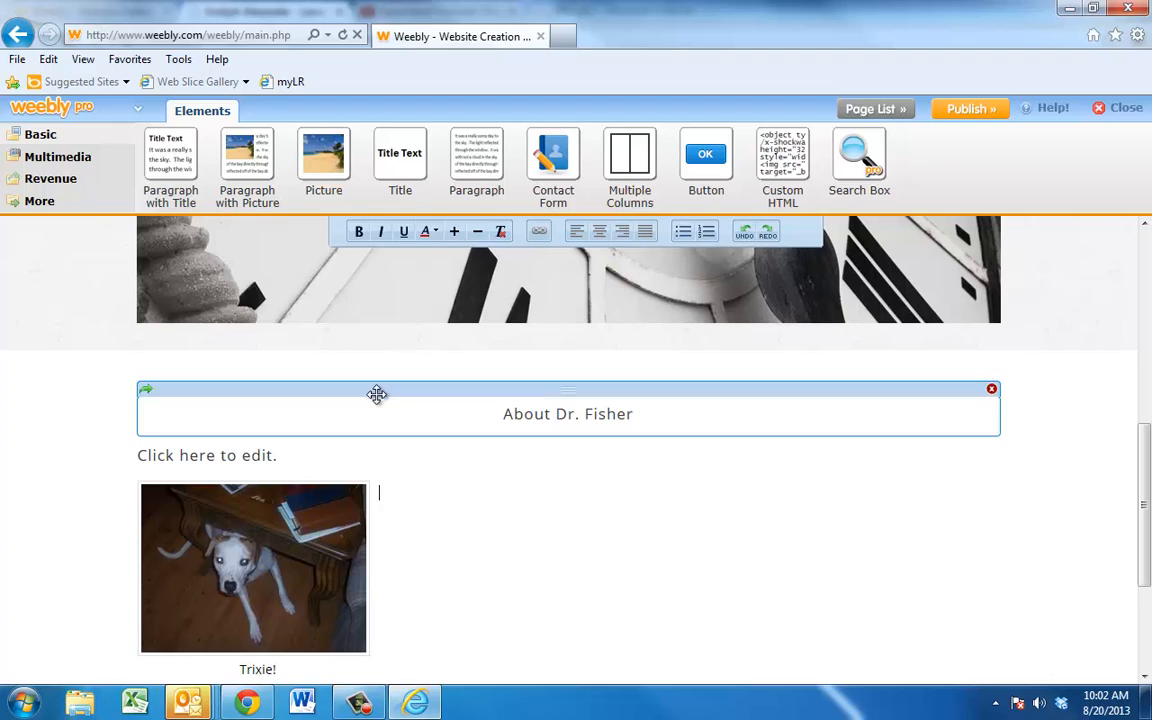
Step: Write the paragraph beside the photo: Trixie's real name is Bellatrix, after Bellatrix Lestrange
left_click(60, 405)
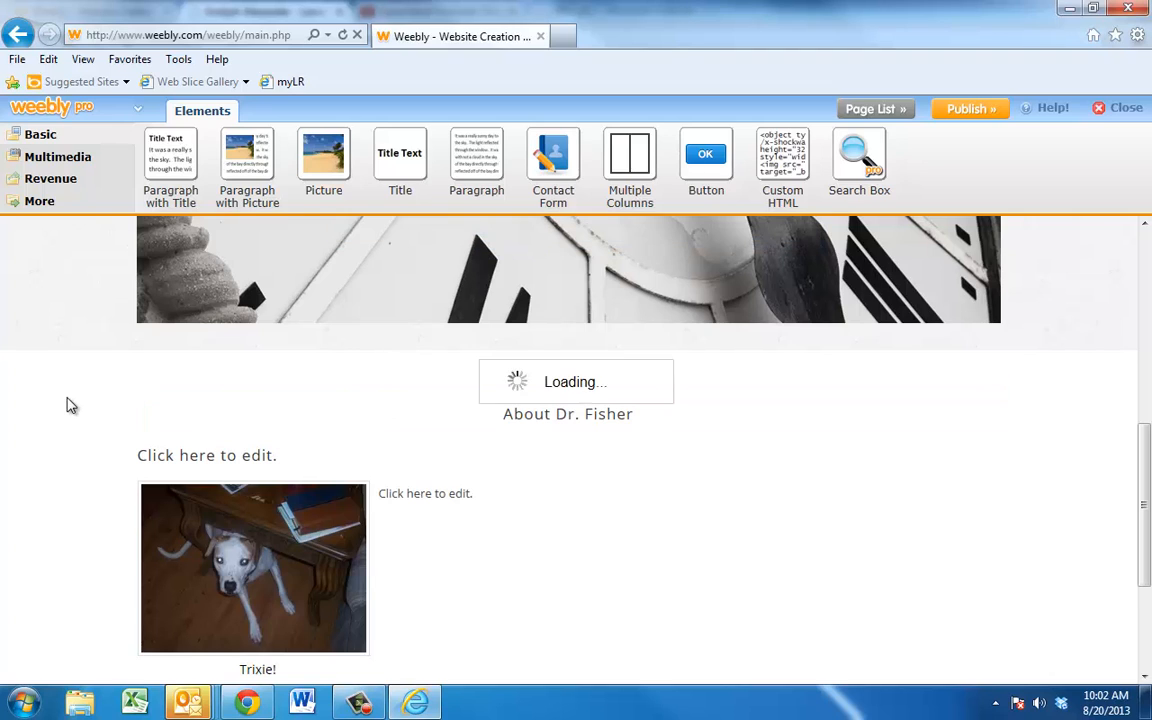
left_click(451, 497)
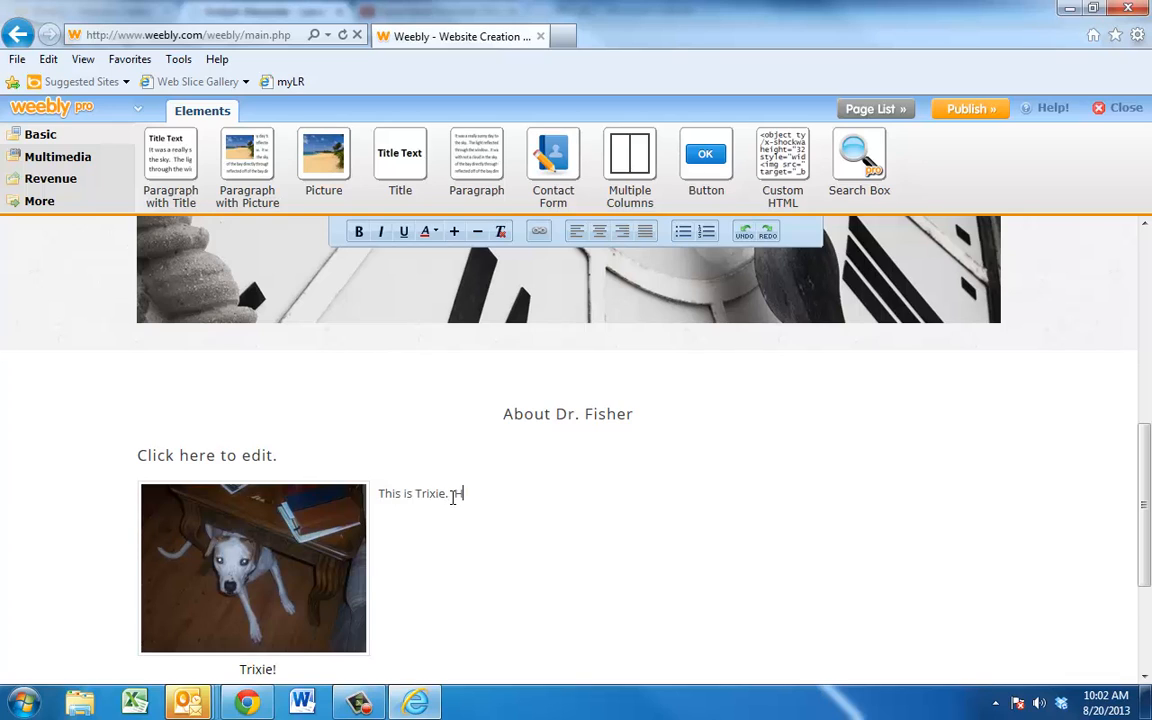
type("This is Trixie. Her real name is \"Bellatrix\" (as in Bellatrix Le")
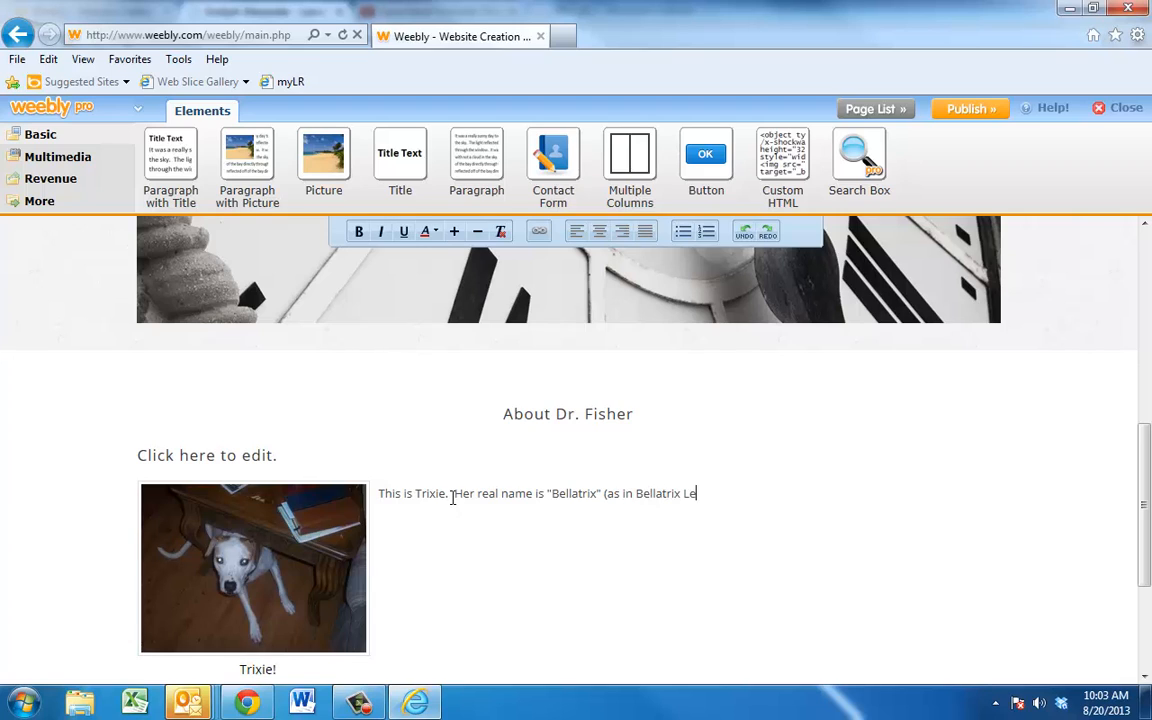
type("rom the Harry Potter novels!).")
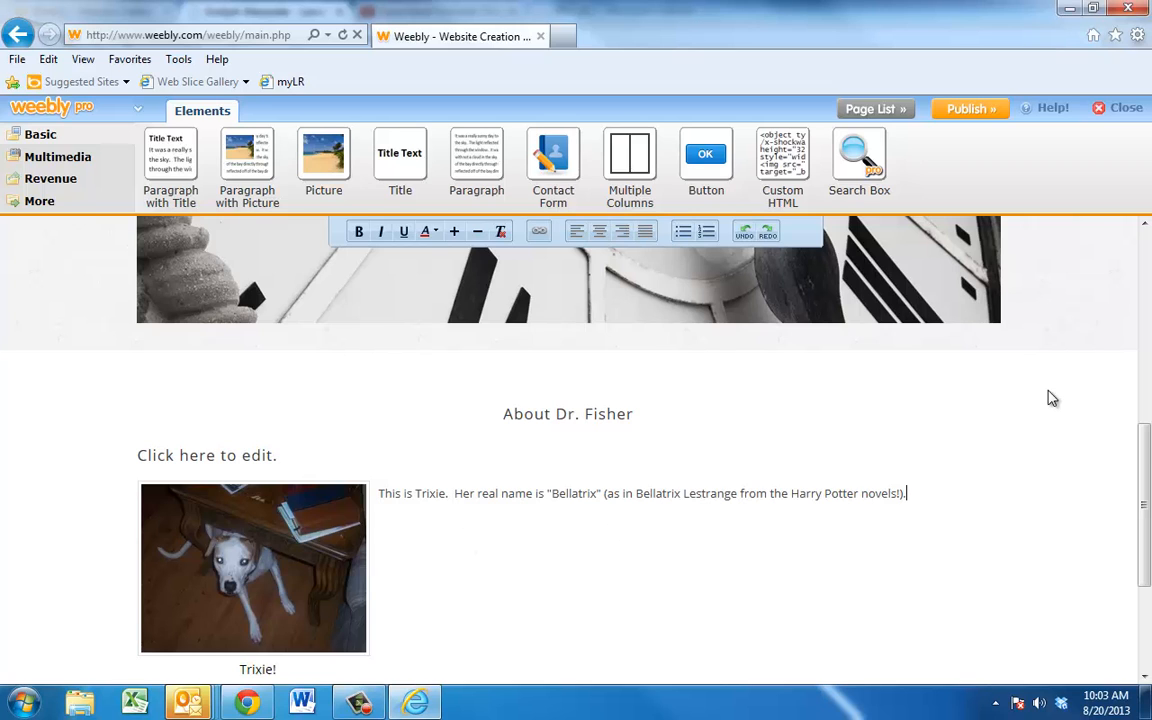
Step: Scroll to the page bottom and show the Multimedia element category
scroll(1040, 398, "down", 2)
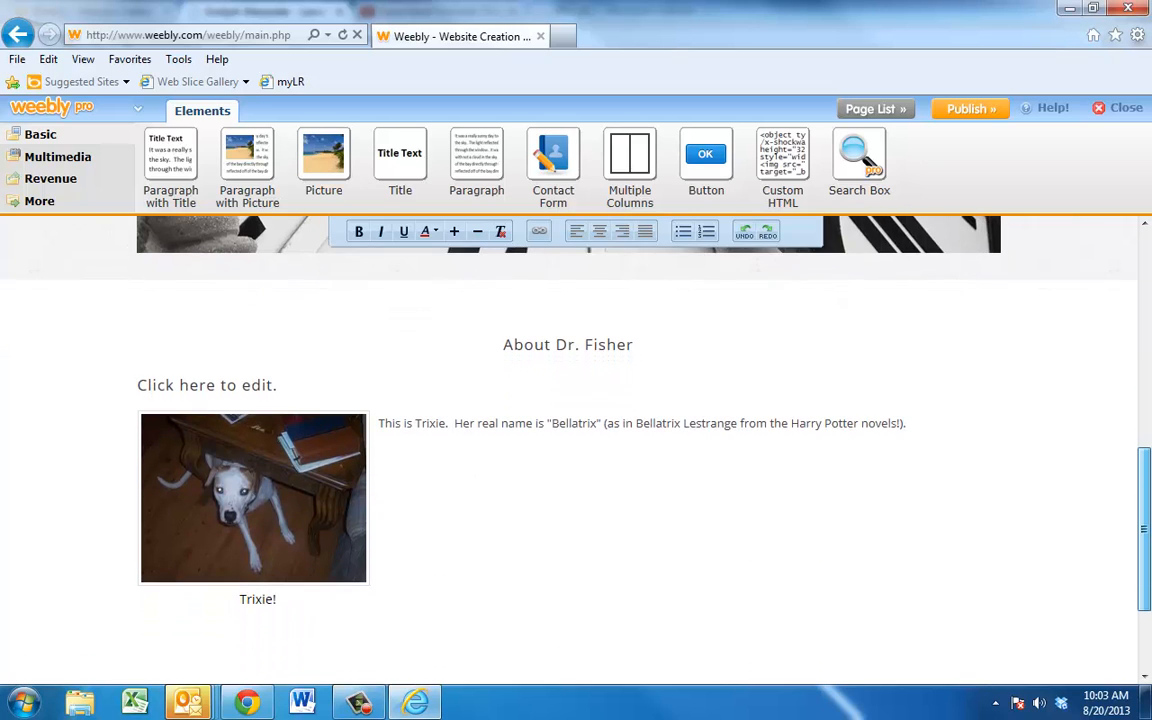
scroll(793, 449, "down", 1)
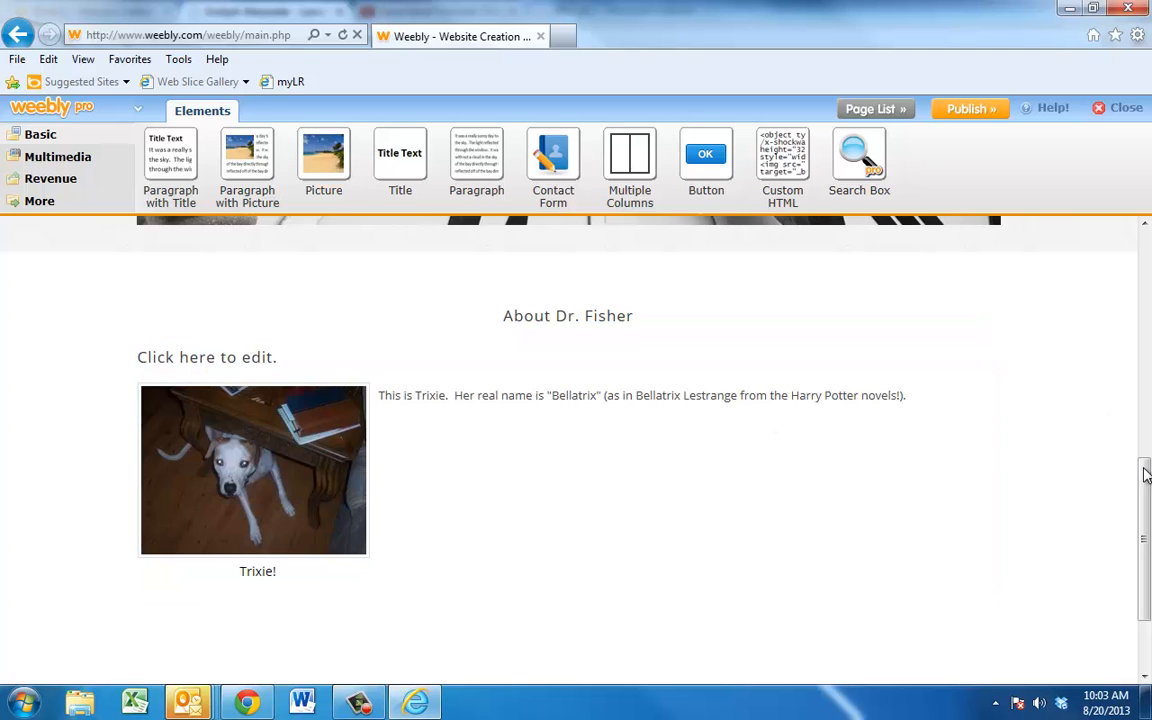
scroll(1147, 475, "down", 2)
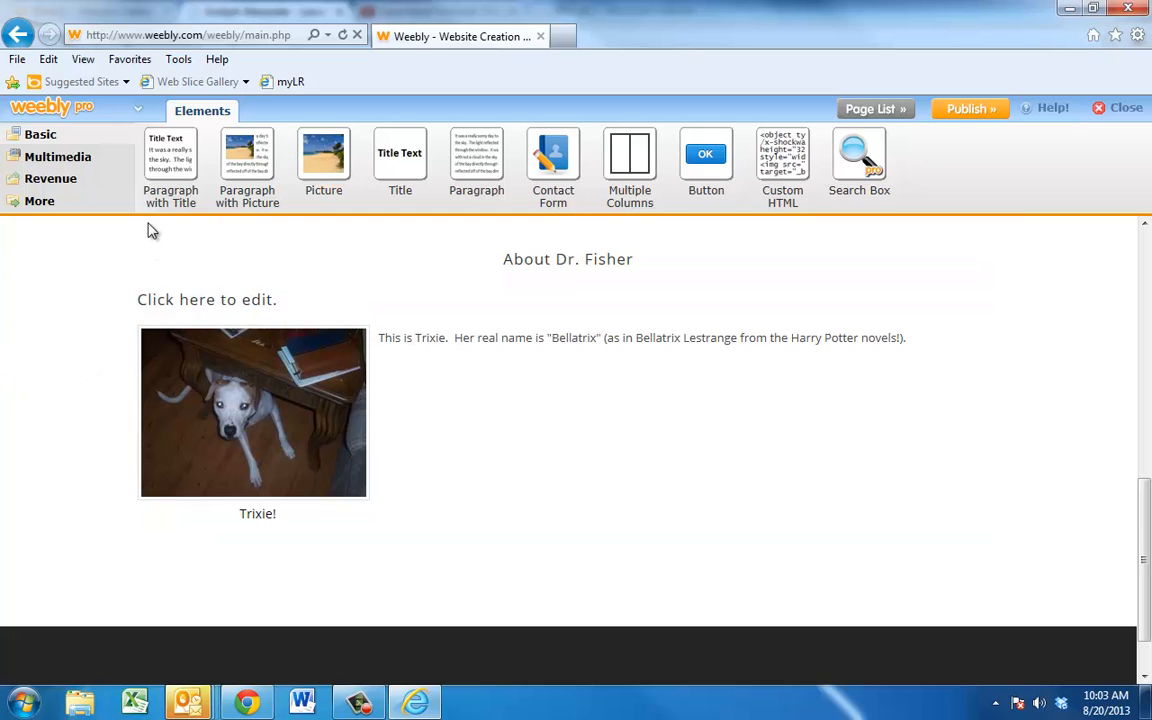
left_click(75, 167)
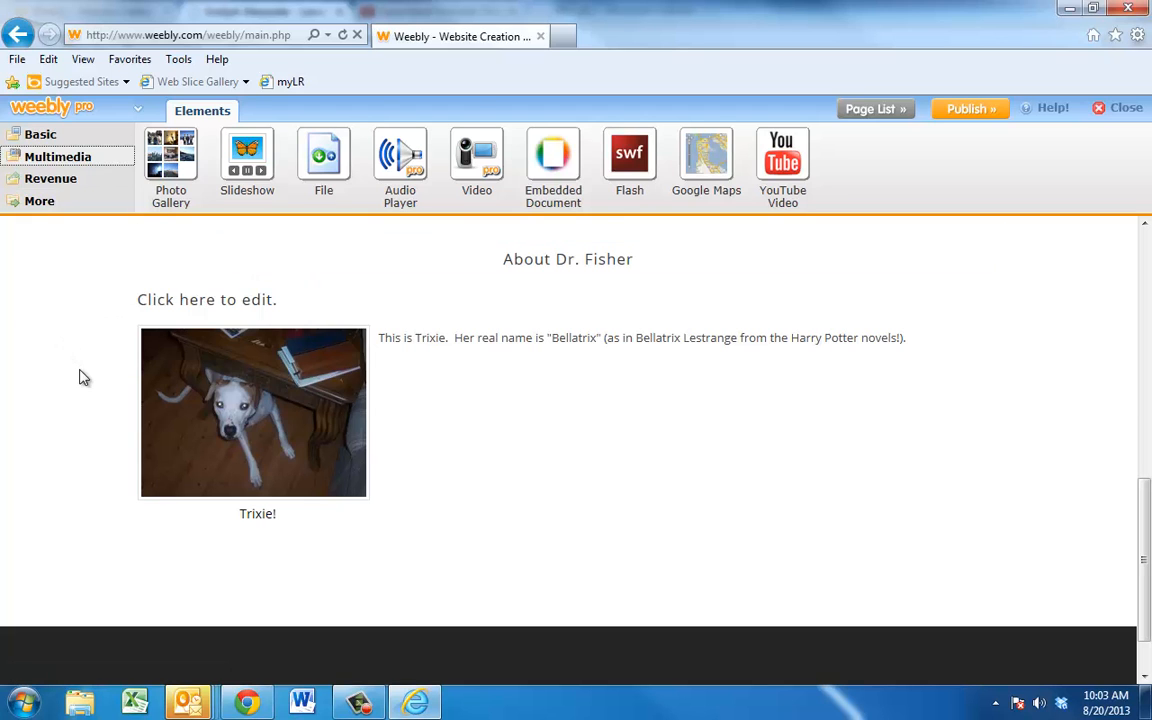
Step: Copy the web address of Jason Isbell's 'Elephant' YouTube video from Chrome, then return to Weebly
left_click(245, 703)
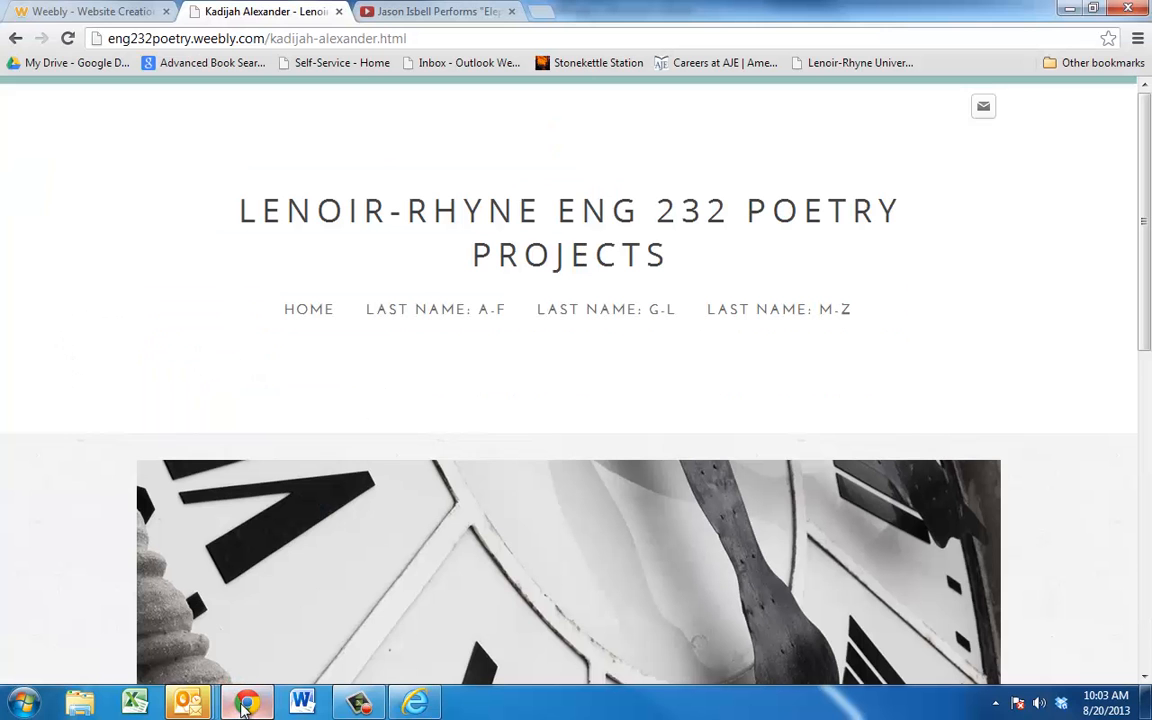
left_click(424, 10)
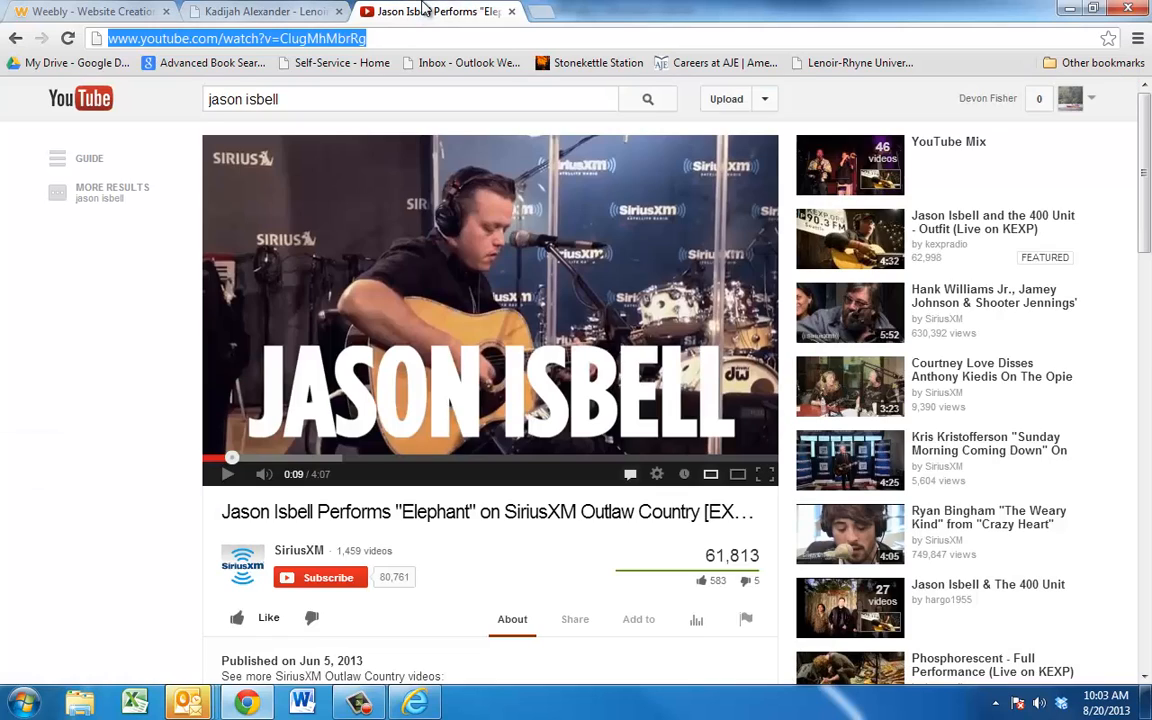
triple_click(378, 37)
right_click(378, 37)
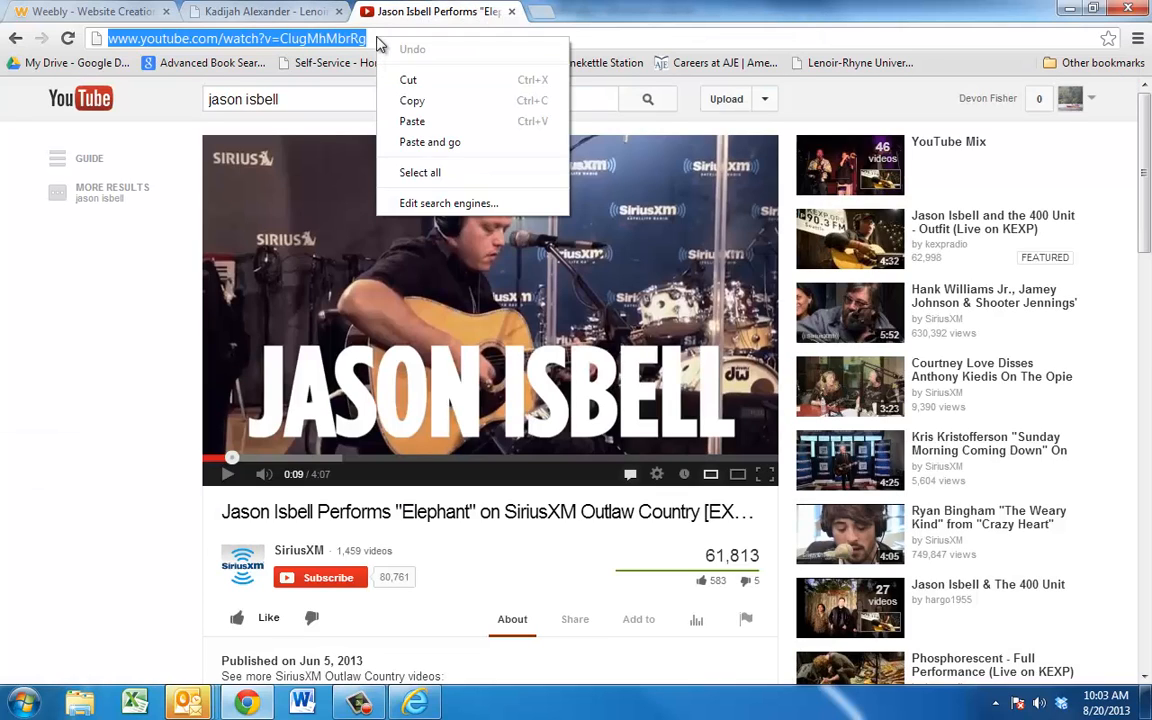
left_click(432, 102)
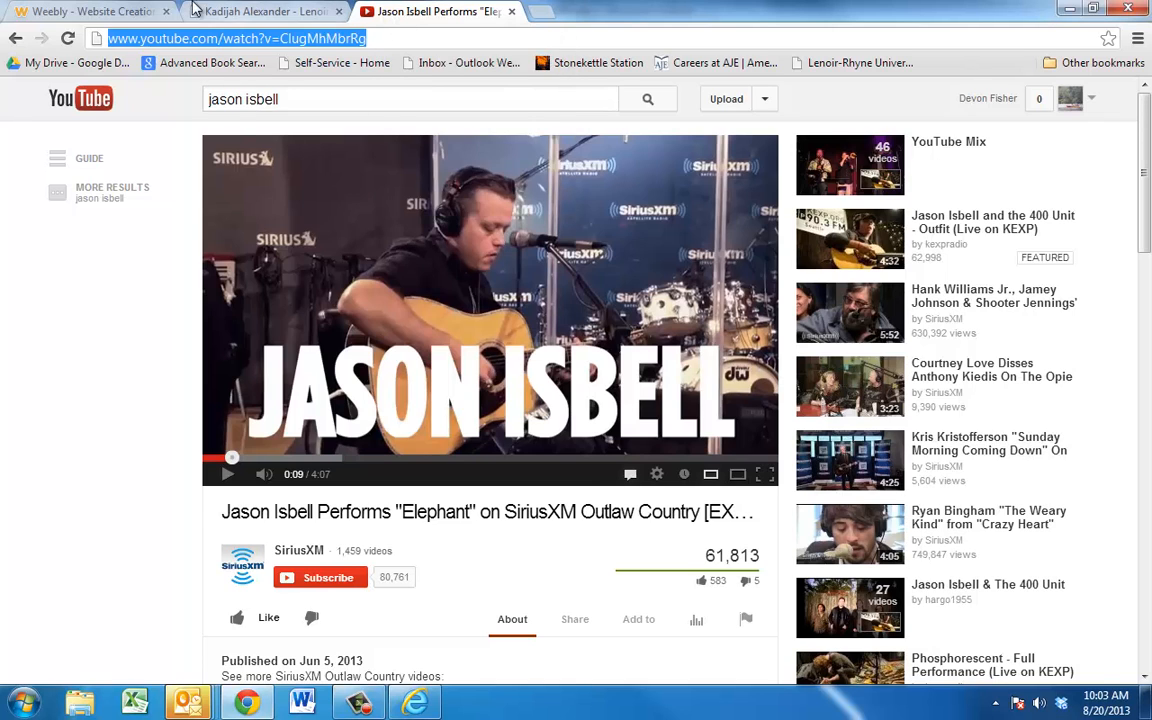
left_click(145, 10)
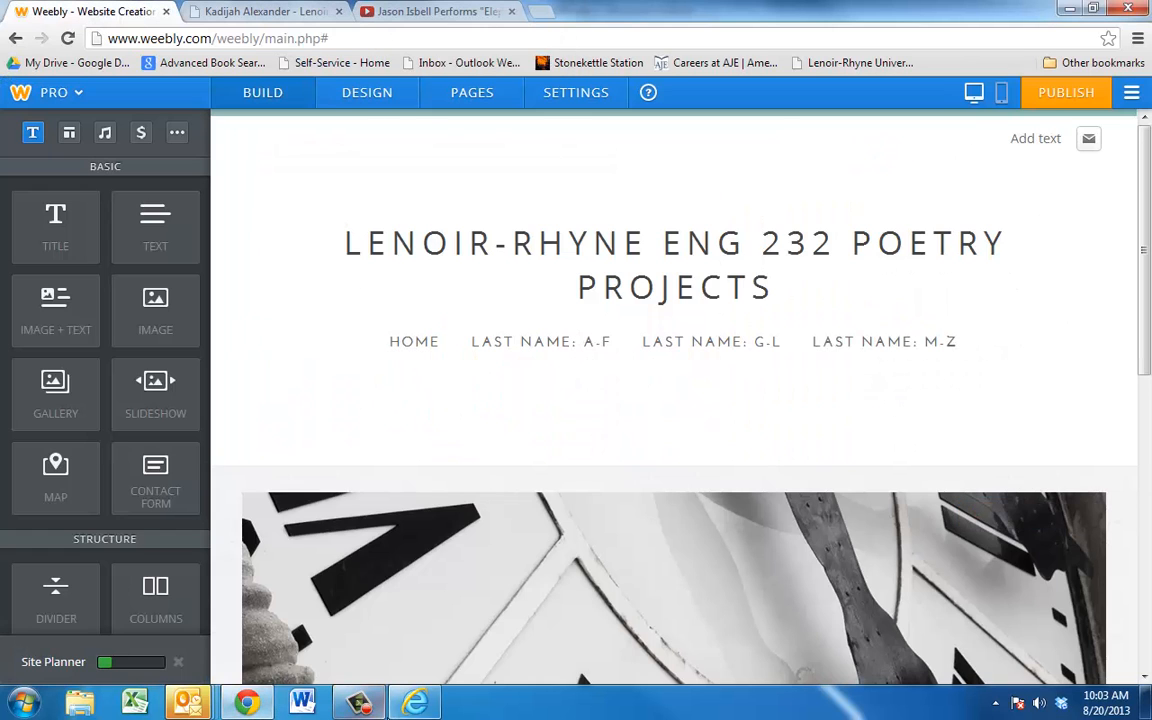
left_click(416, 704)
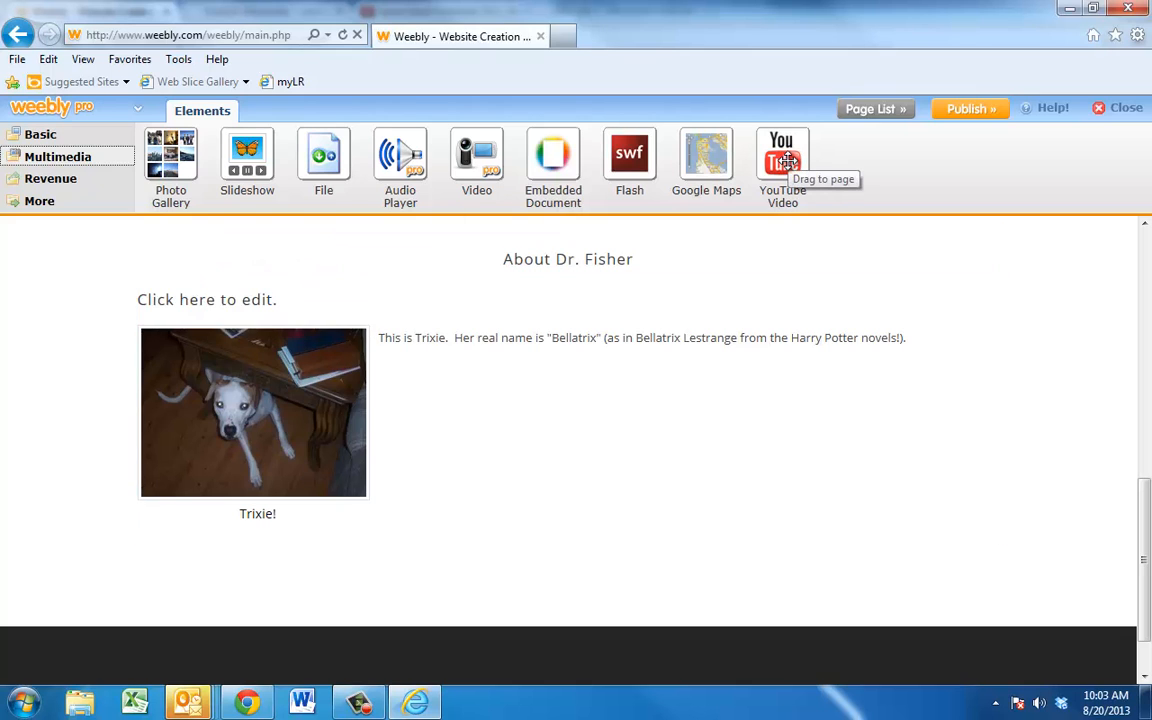
Step: Place a YouTube Video element on the page beneath Trixie's photo and paragraph
left_click_drag(787, 162, 657, 589)
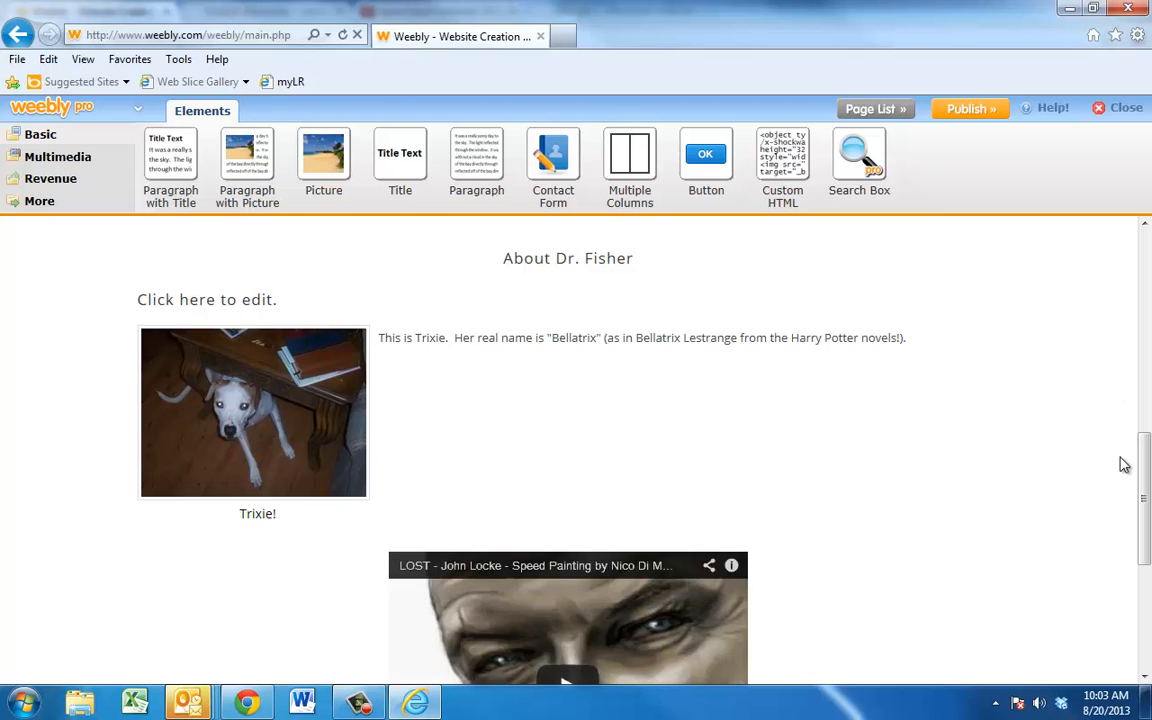
left_click_drag(1147, 468, 1149, 520)
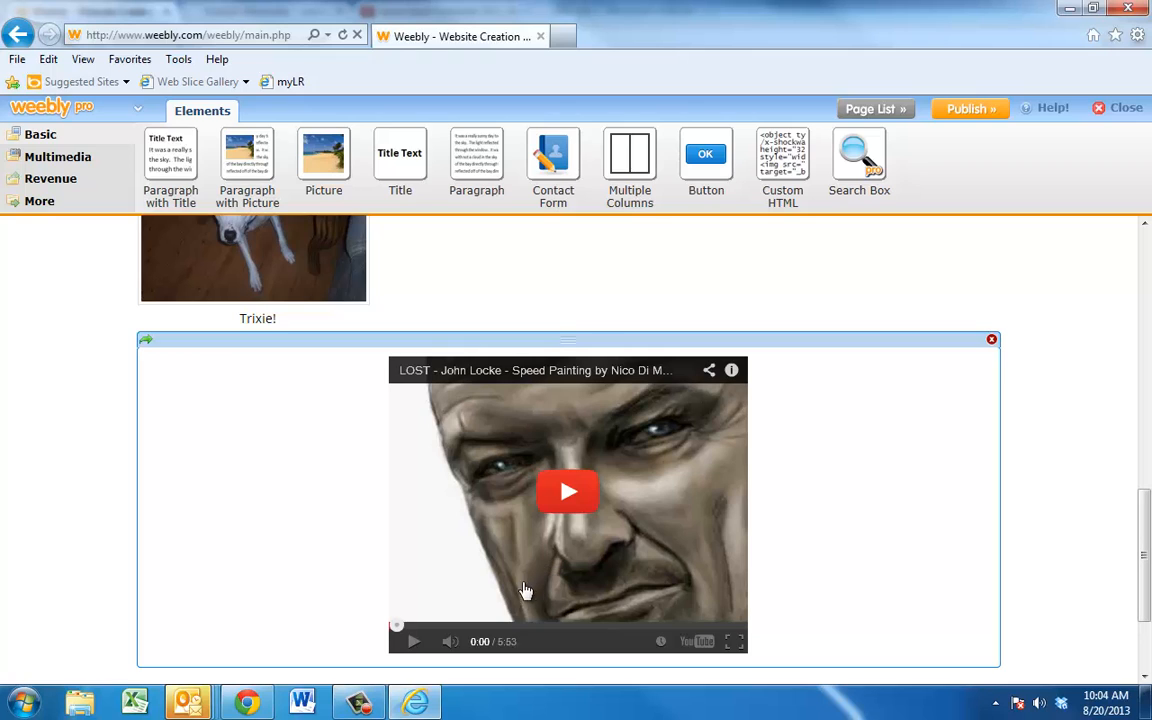
Step: Paste the 'Elephant' video address into the block's YouTube Video URL field and apply it
left_click(299, 480)
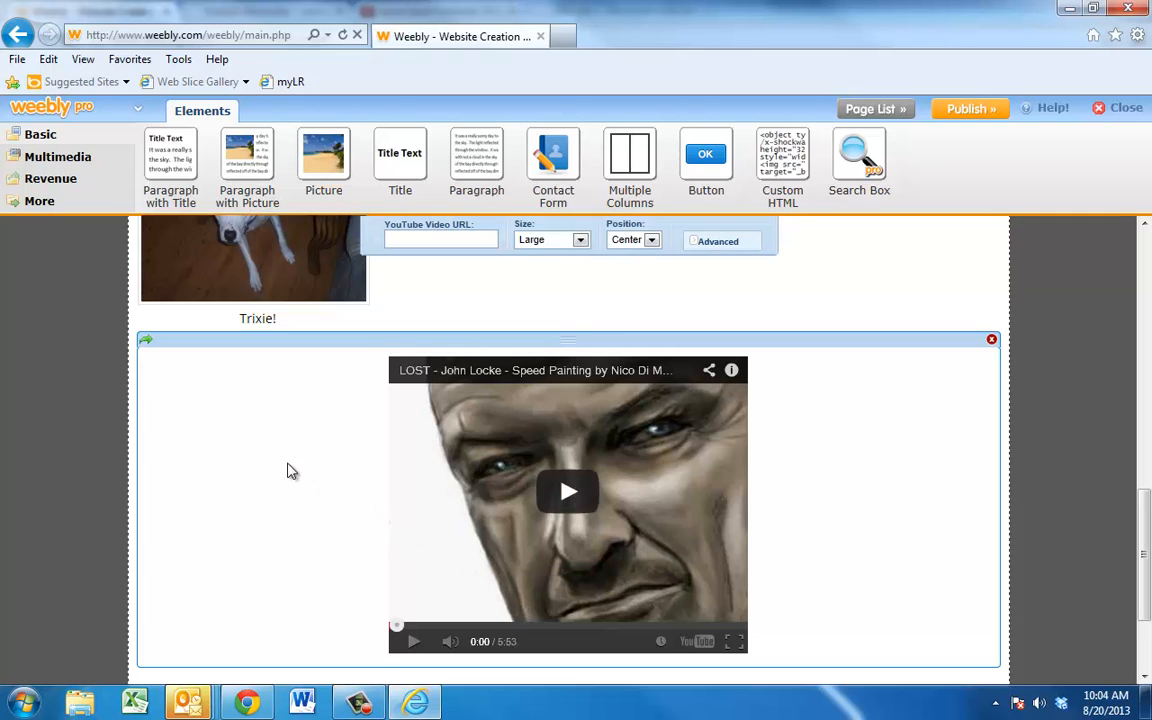
left_click_drag(290, 470, 329, 532)
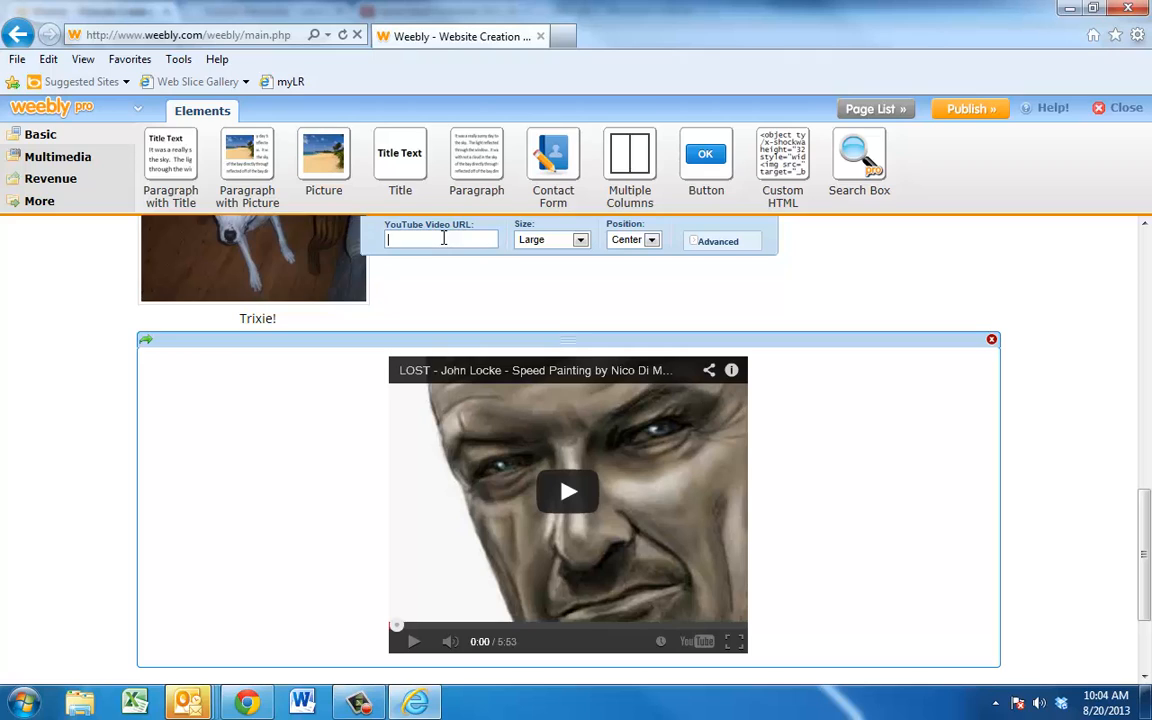
key("ctrl+v")
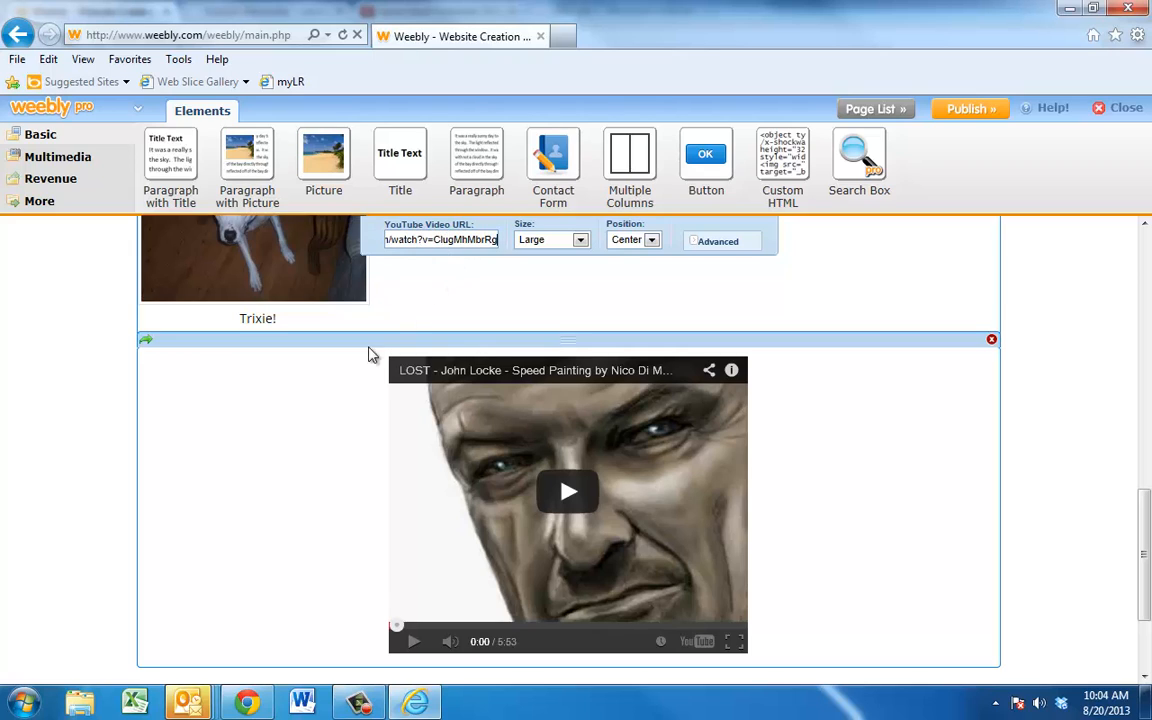
left_click(299, 449)
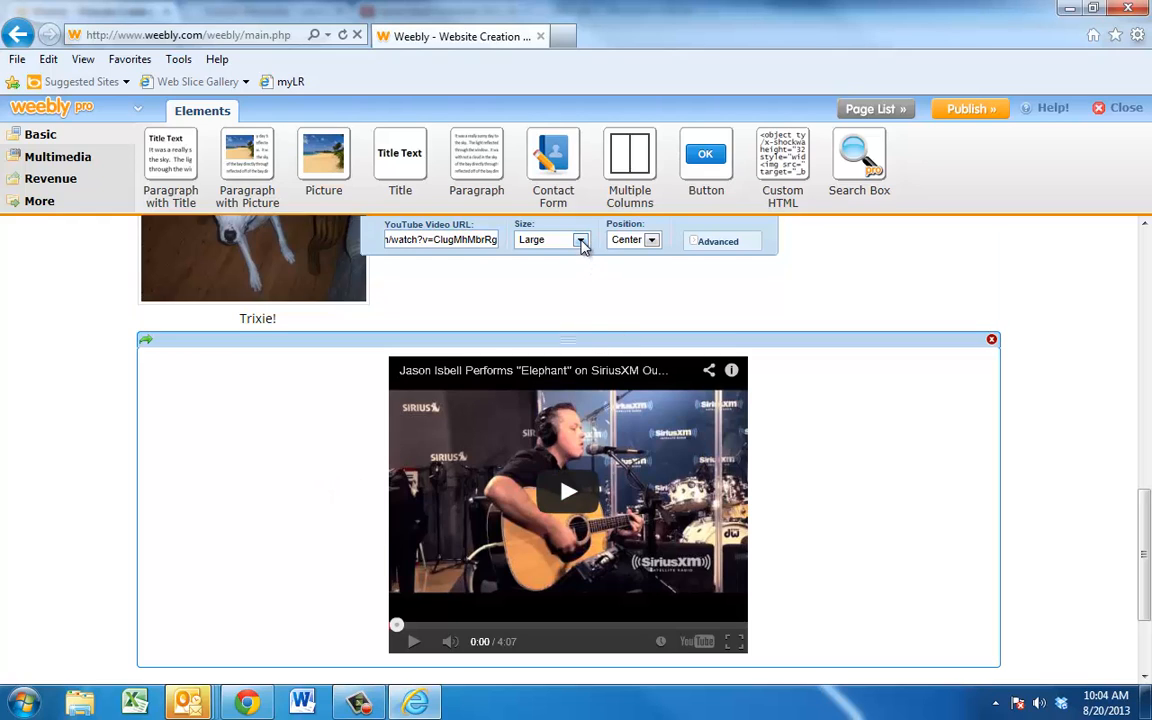
Step: Set the video block's position to Right
left_click(652, 241)
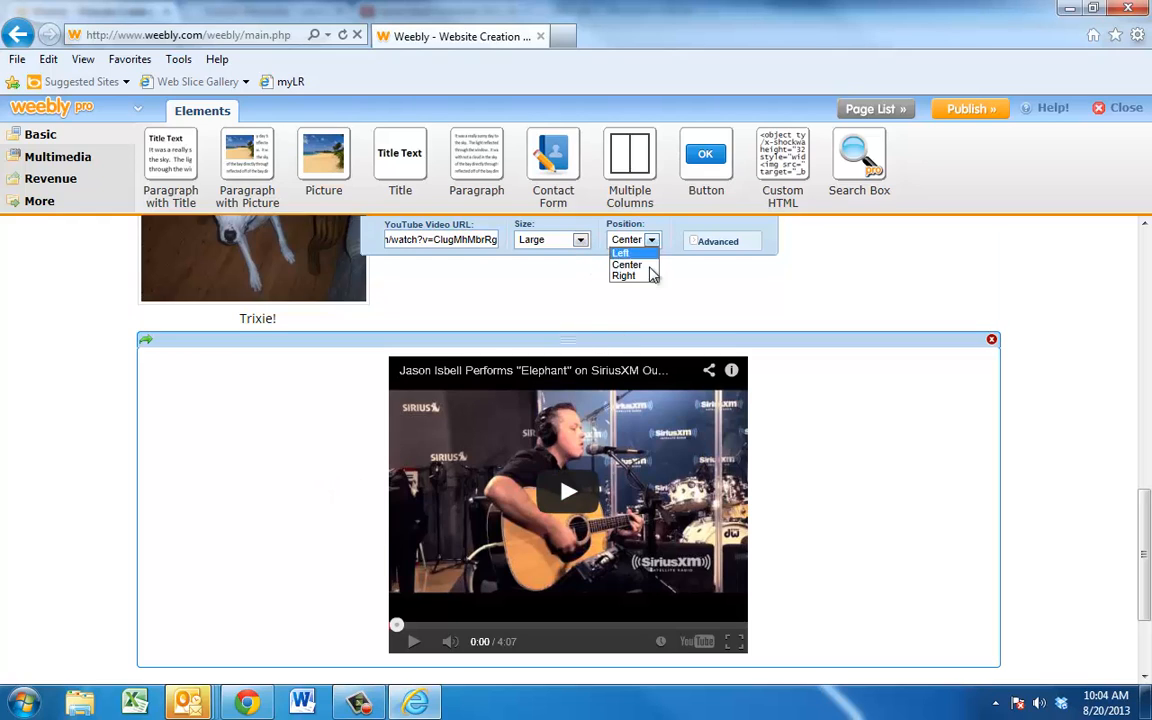
left_click(648, 278)
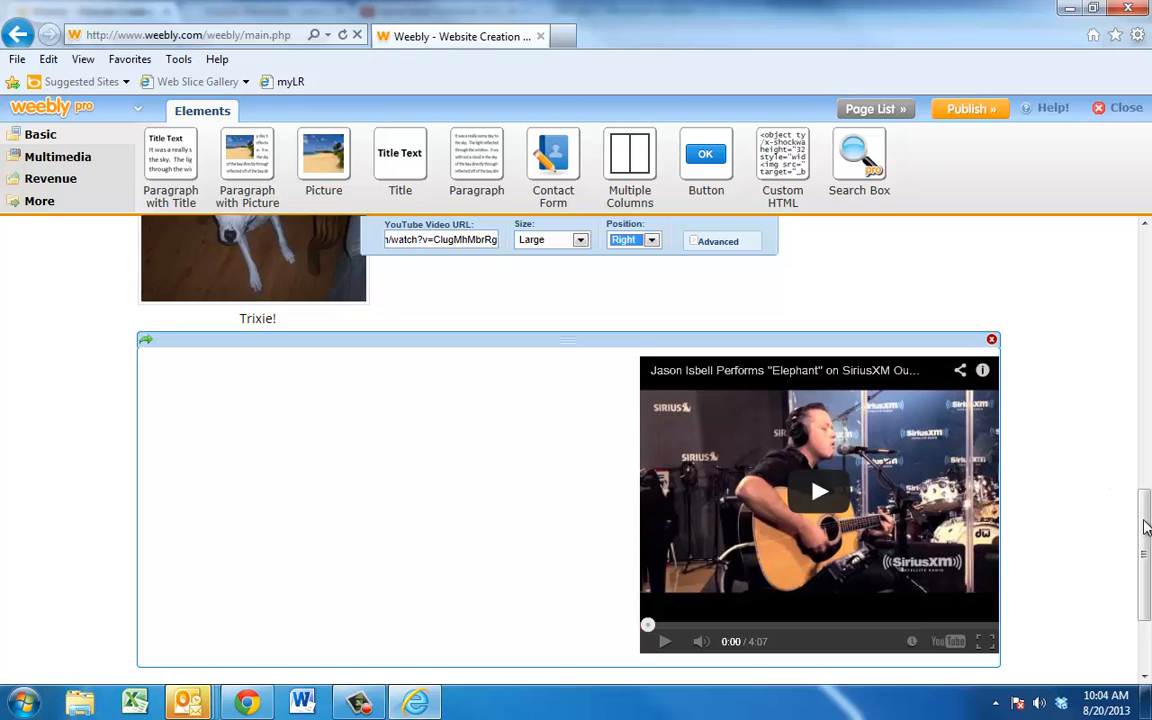
left_click_drag(1145, 531, 1145, 551)
left_click(1050, 487)
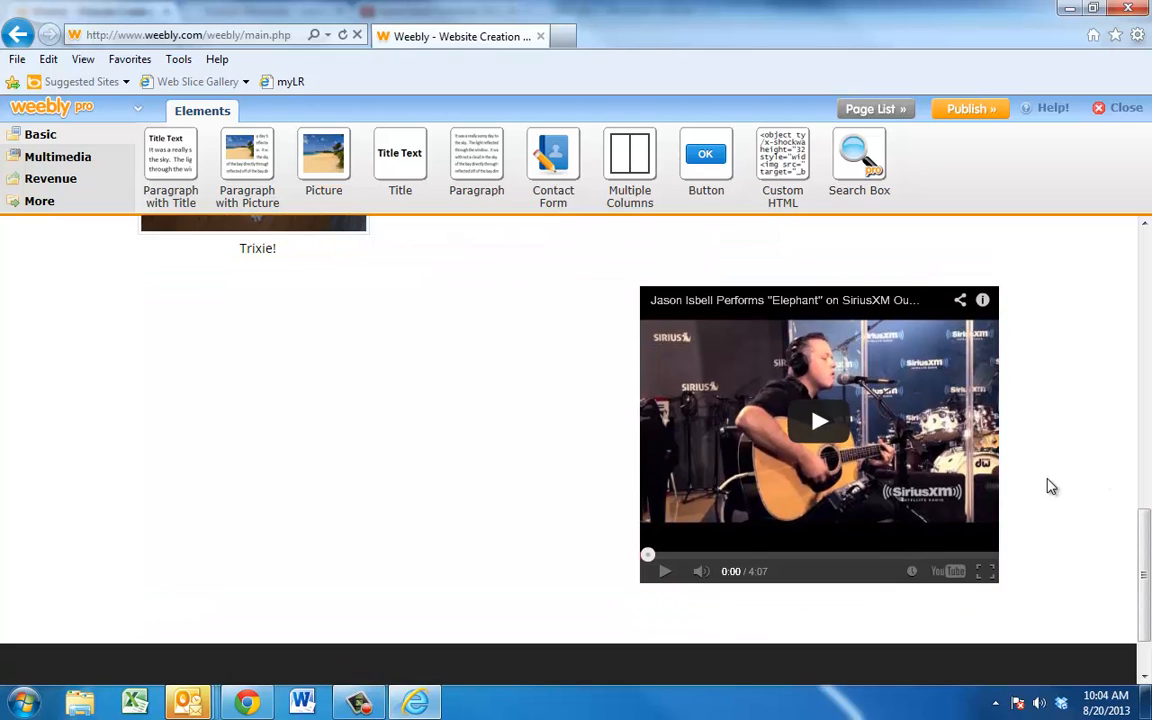